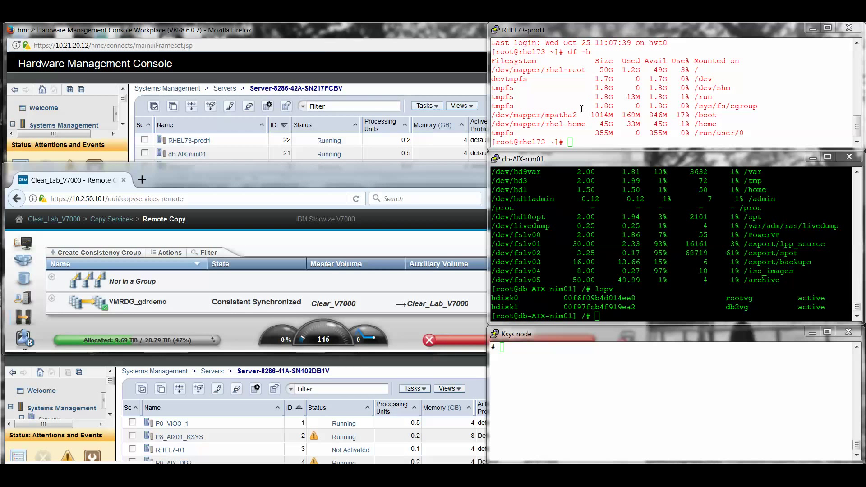
Create the empty test file gdrtestrhel in /tmp on RHEL73-prod1
click(574, 112)
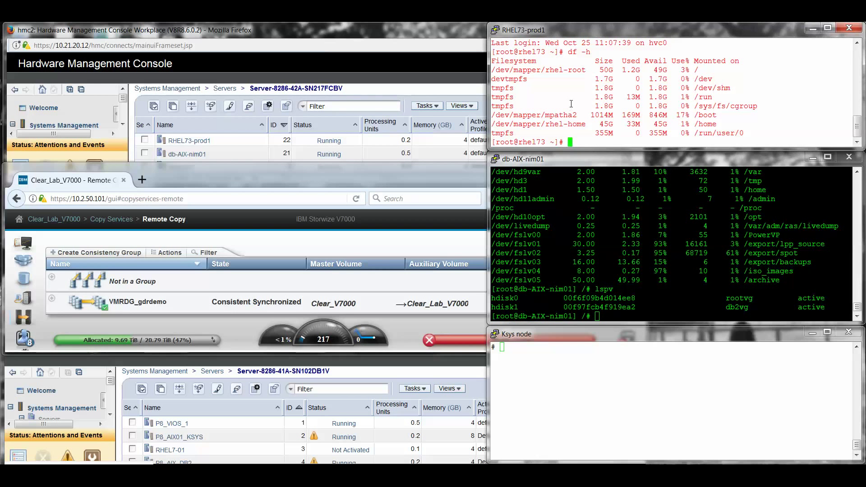
click(602, 224)
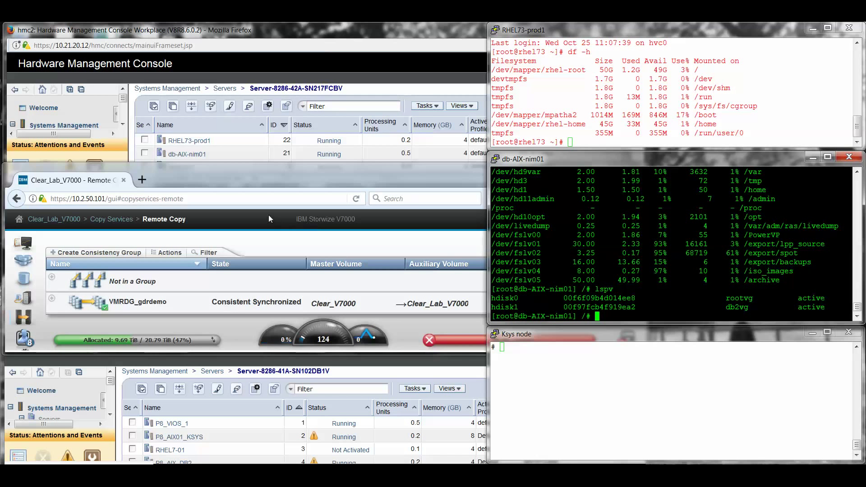
click(257, 203)
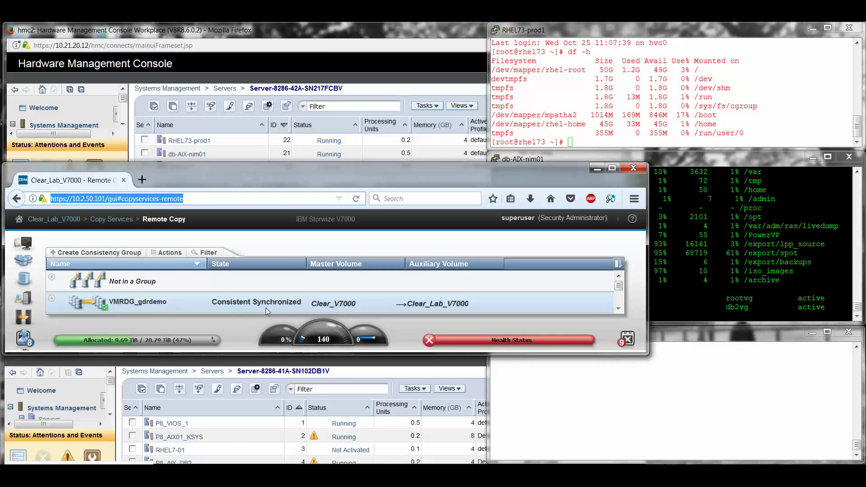
click(276, 365)
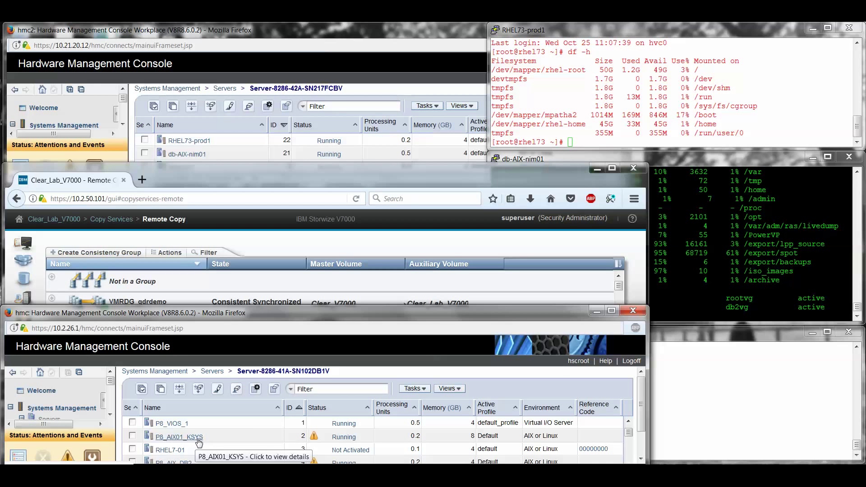
click(729, 367)
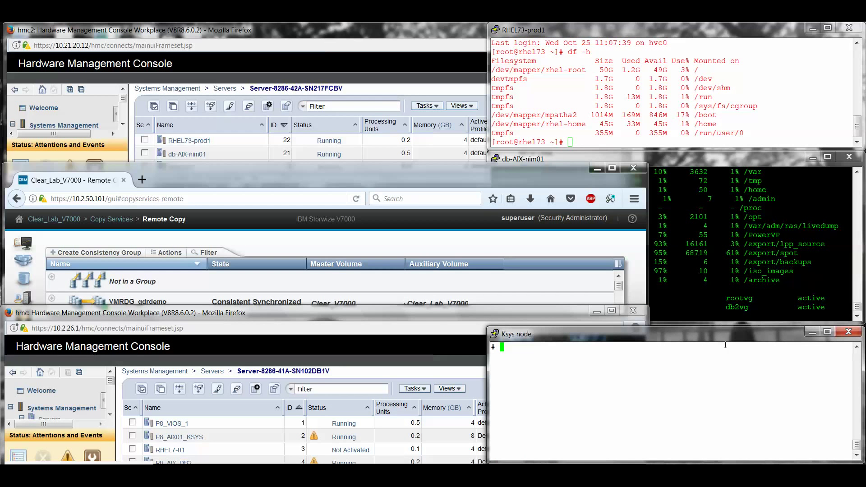
click(712, 296)
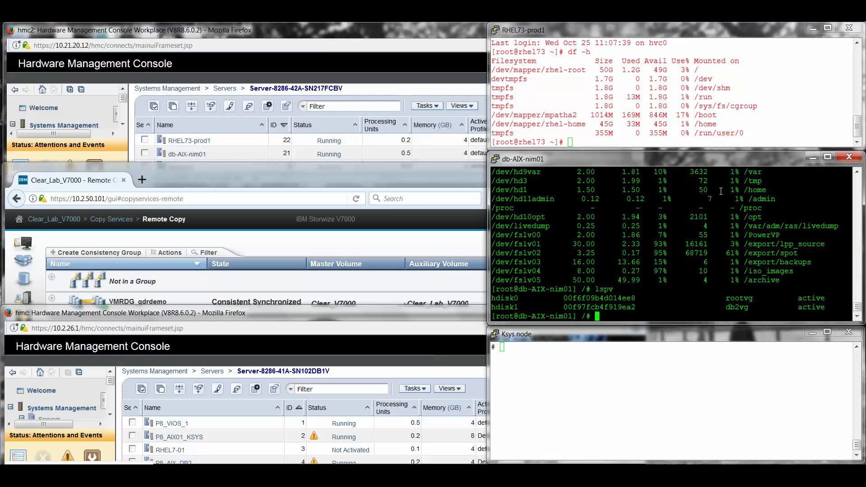
click(716, 129)
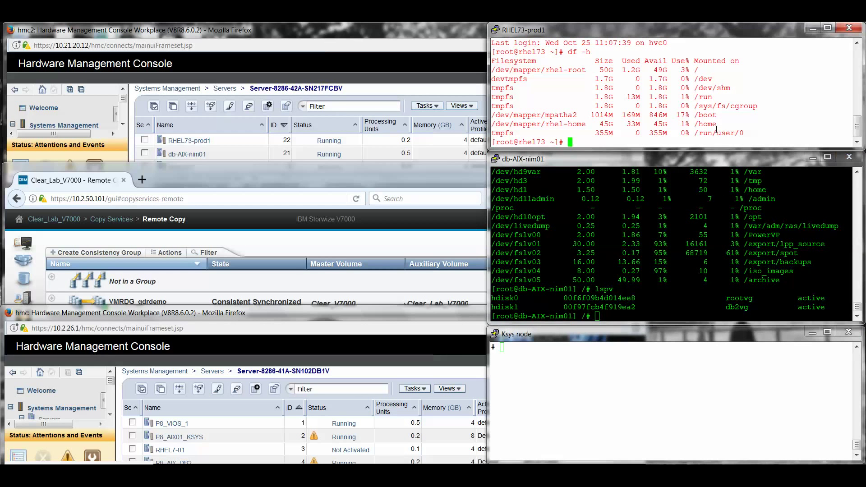
text(cd /tmp)
key(Return)
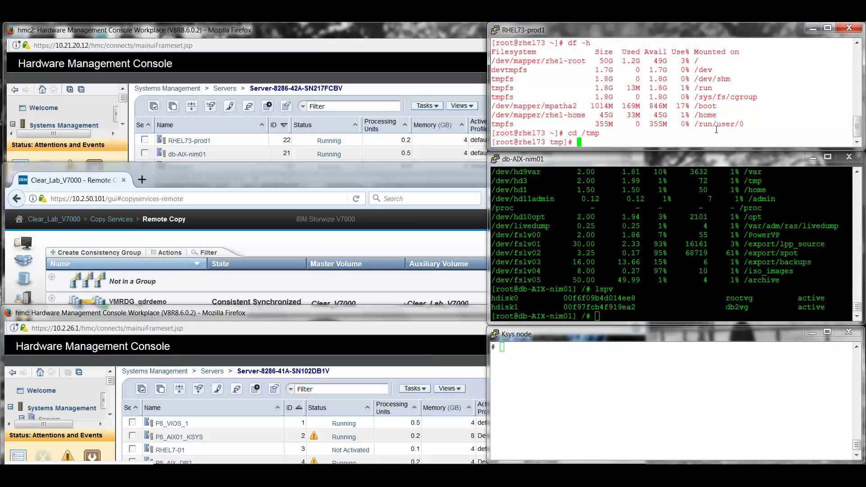
text(touch gdrtestrhel)
key(Return)
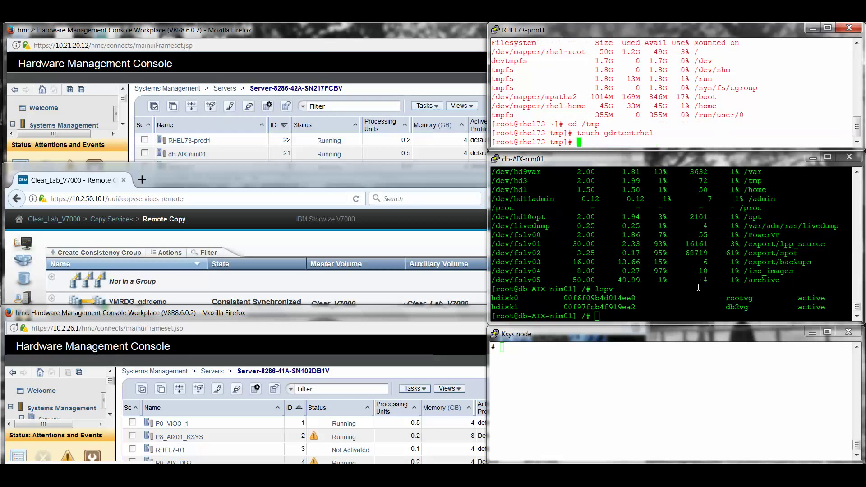
Create gdrtestaix in /archive on db-AIX-nim01 and list the directory to confirm it
click(698, 288)
text(cd /tmp)
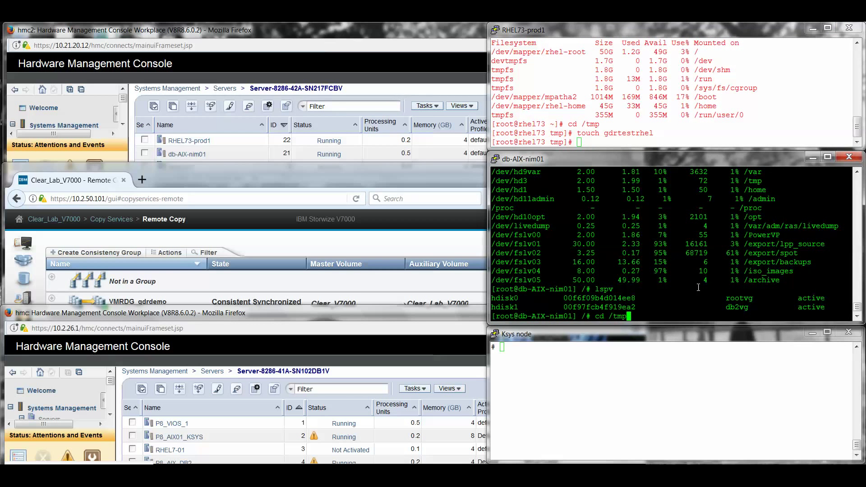
key(Return)
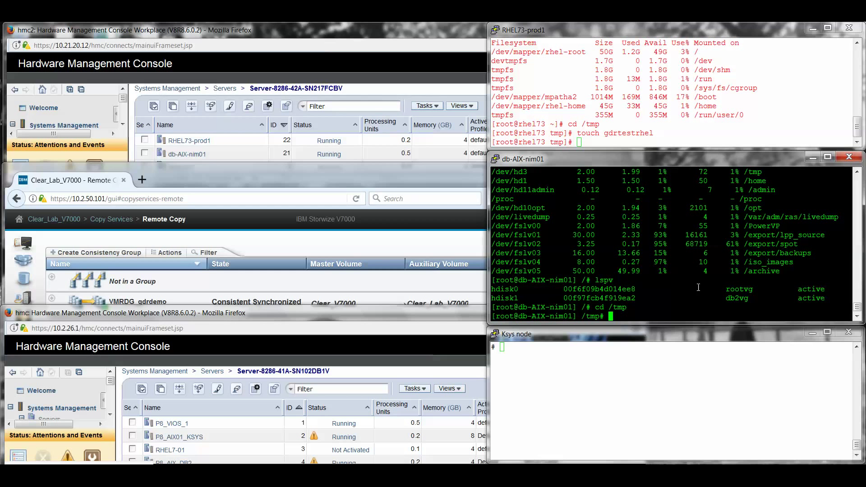
text(cd /archive)
key(Return)
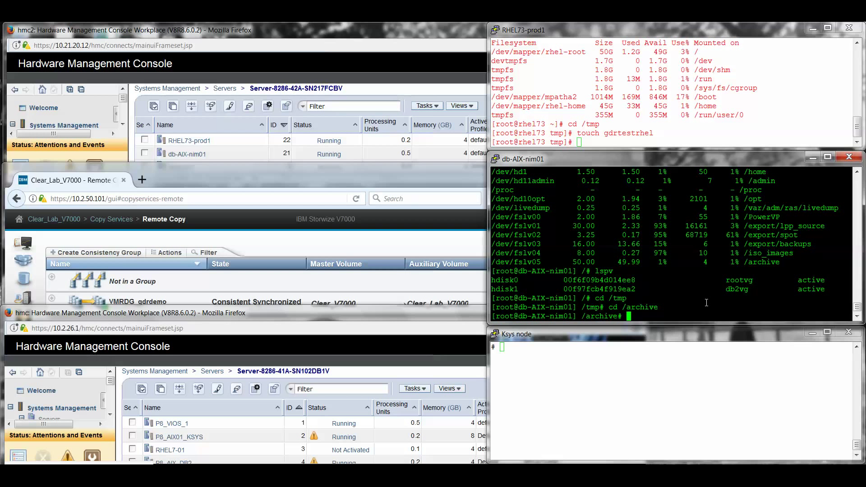
text(tough)
key(BackSpace)
key(BackSpace)
text(ch gdrtestaix)
key(Return)
text(ls -al)
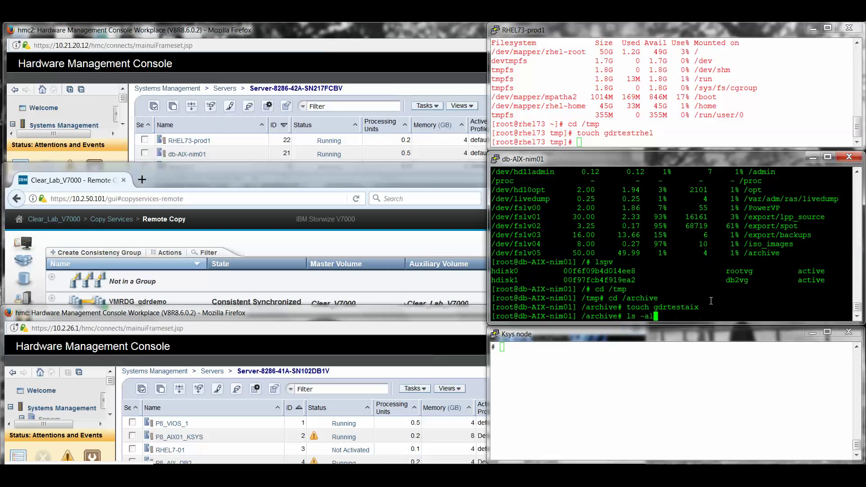
key(Return)
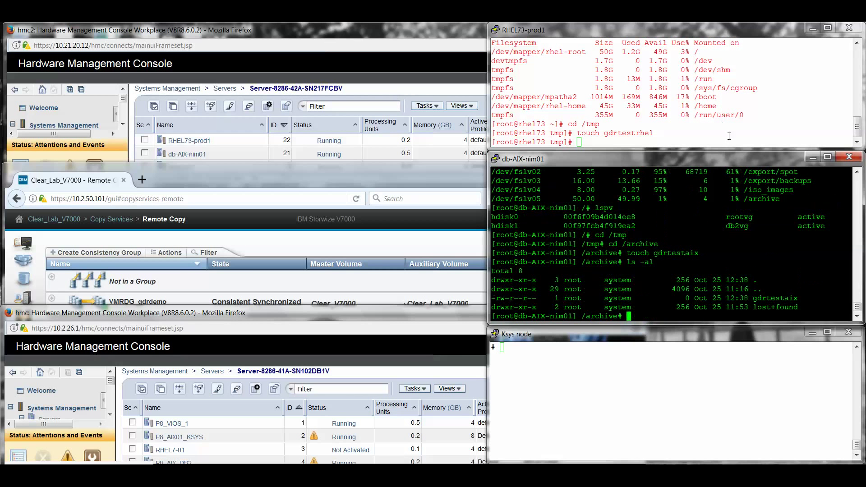
List /tmp on RHEL73-prod1 to confirm gdrtestrhel exists
click(730, 138)
text(ls -al)
key(Return)
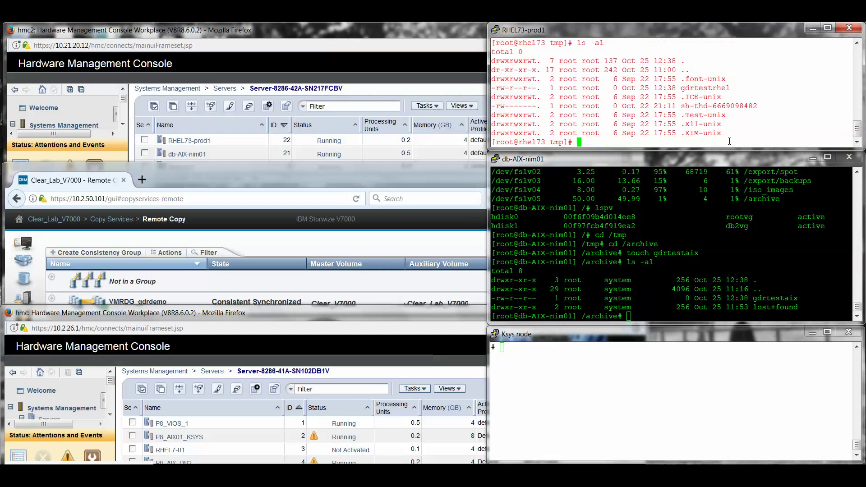
text(ls -al /tmp)
key(Return)
double_click(698, 88)
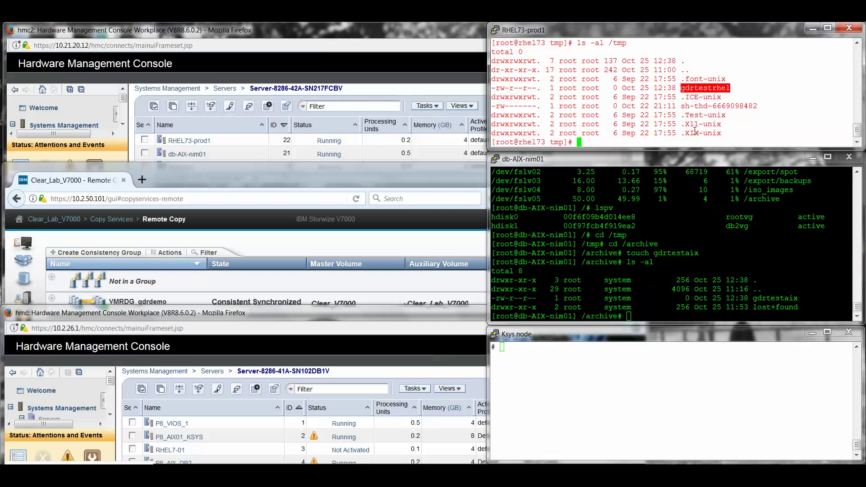
click(654, 381)
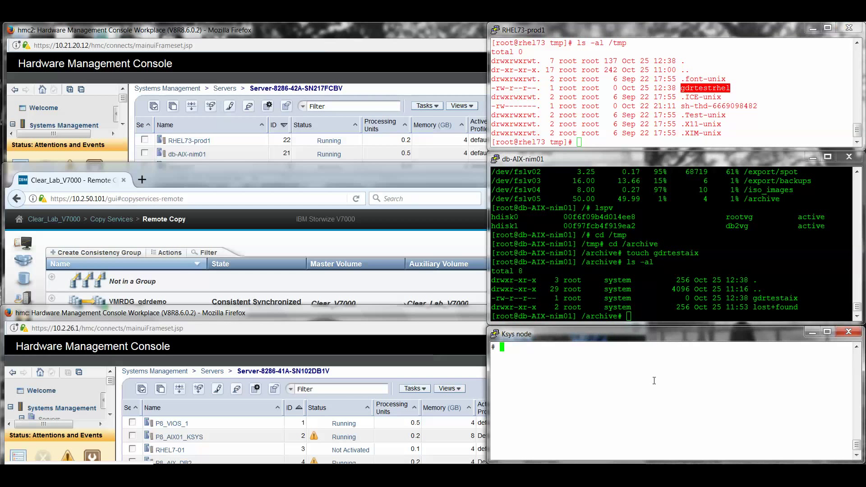
Recall 'ksysmgr move site from=Colo to=Bpic dr_type=planned' from the Ksys node history and run it
click(399, 256)
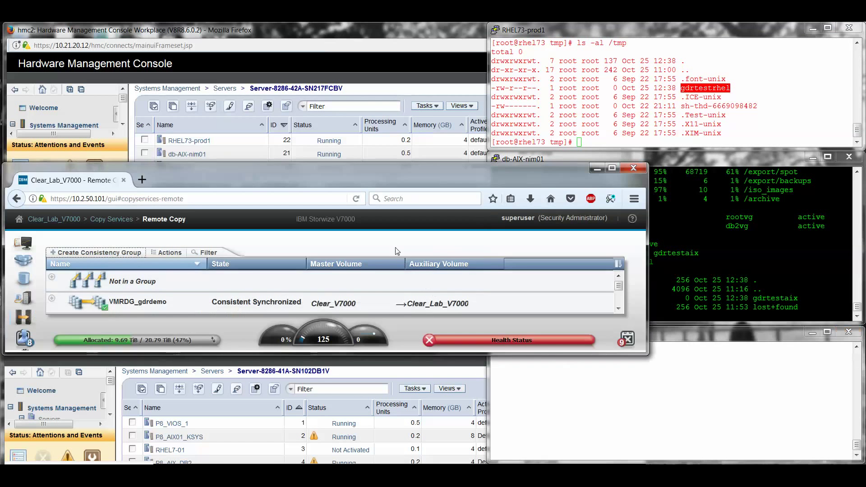
click(567, 410)
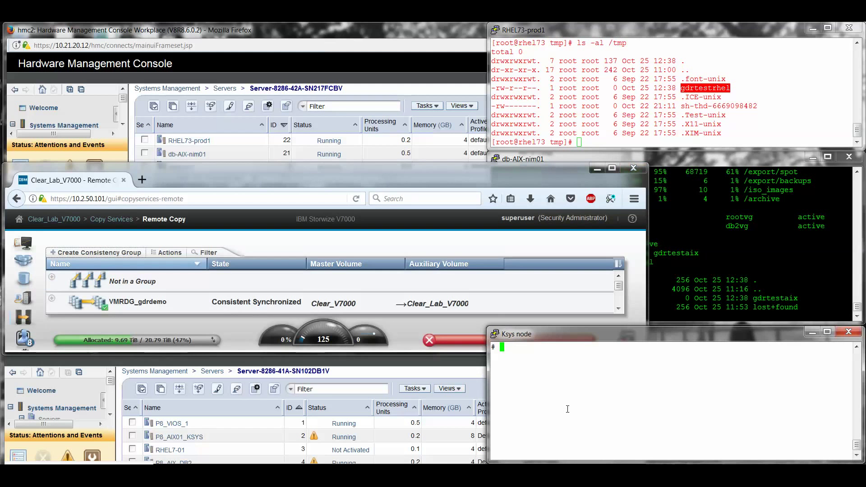
text(ksysmgr query vm)
key(Escape)
text(/ksysmgr m)
key(Return)
key(n)
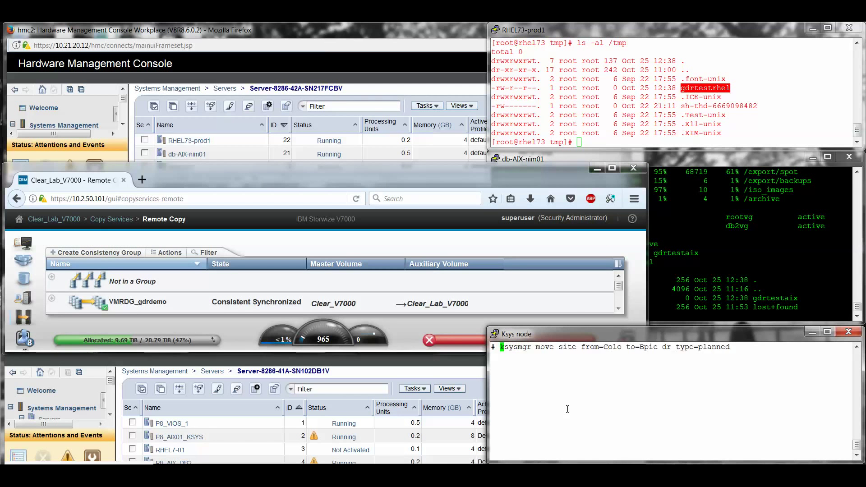
double_click(609, 348)
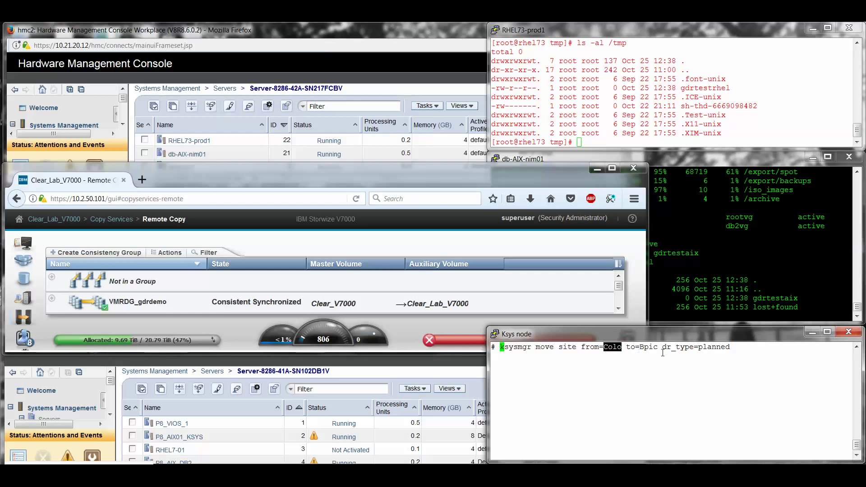
double_click(649, 348)
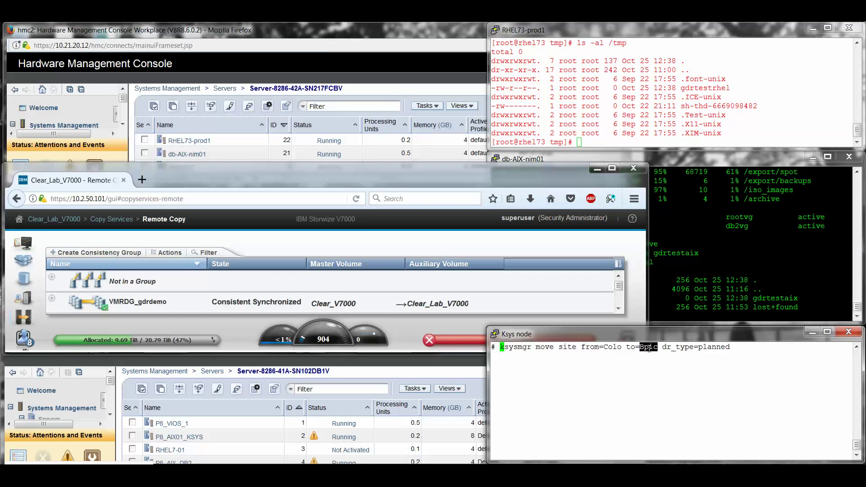
double_click(715, 349)
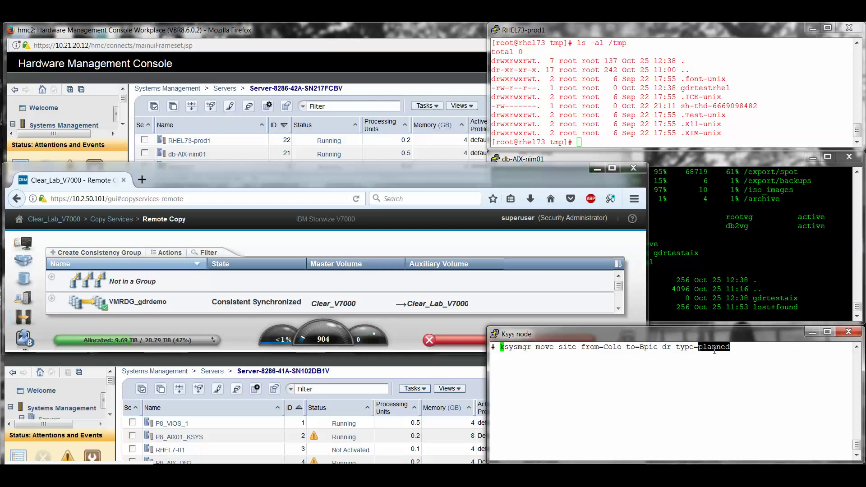
click(697, 415)
key(Return)
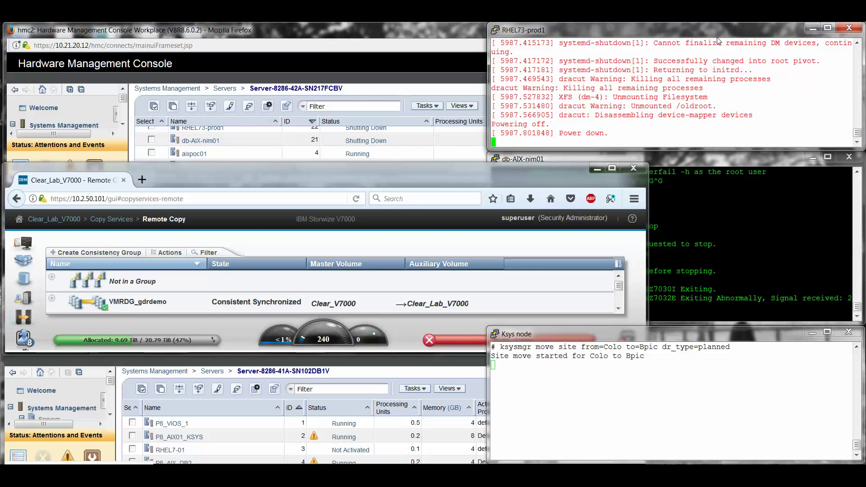
Close the RHEL73-prod1 and db-AIX-nim01 PuTTY sessions, confirming each exit
click(849, 29)
click(451, 308)
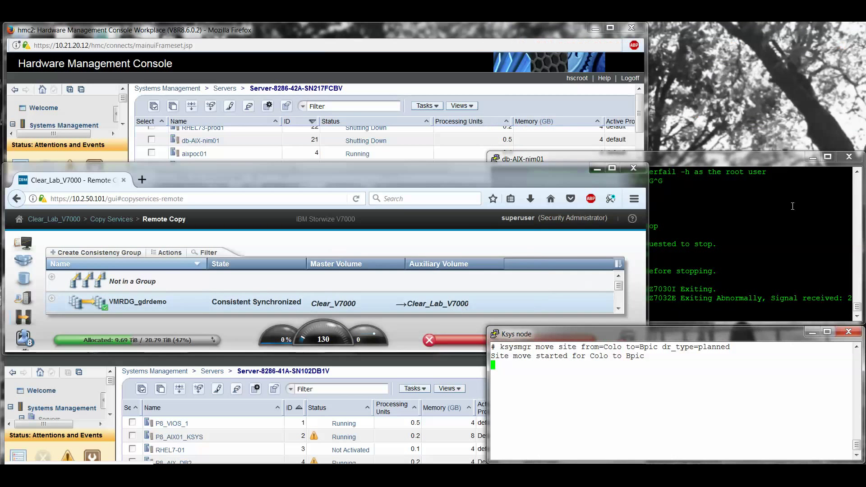
click(780, 166)
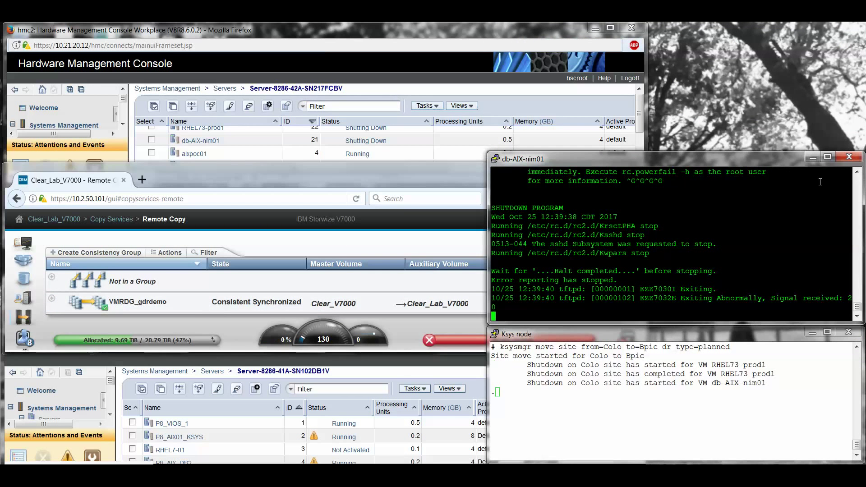
click(849, 157)
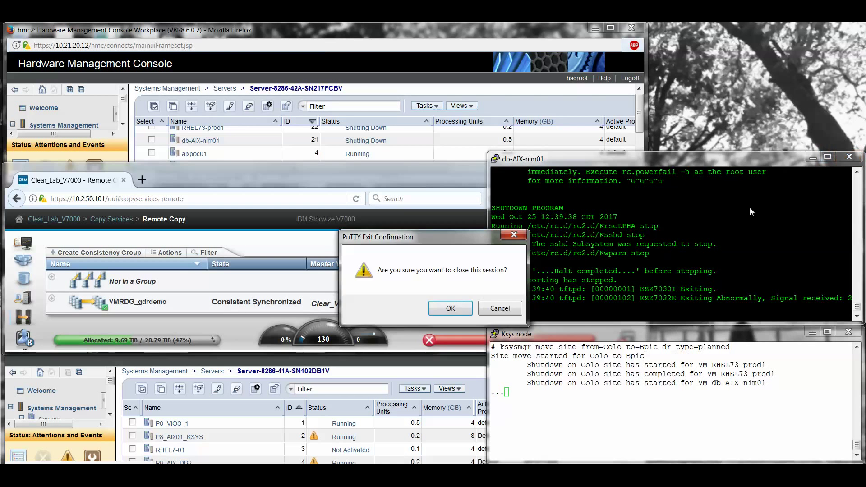
click(462, 308)
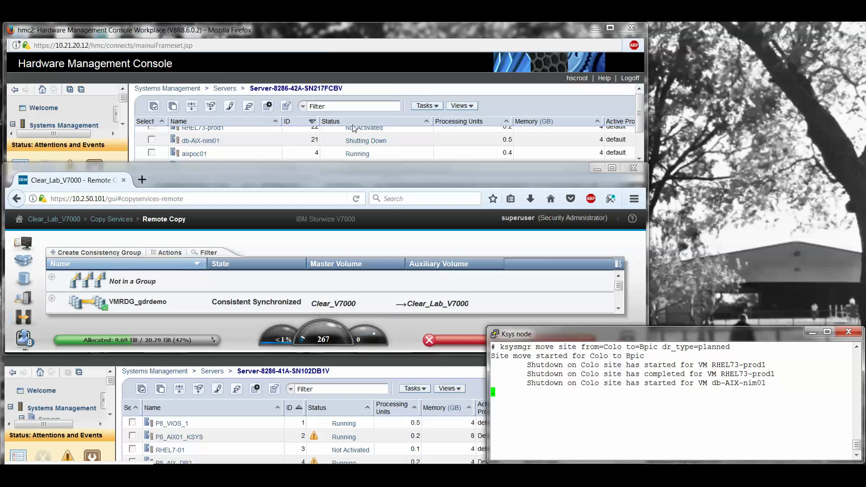
click(640, 89)
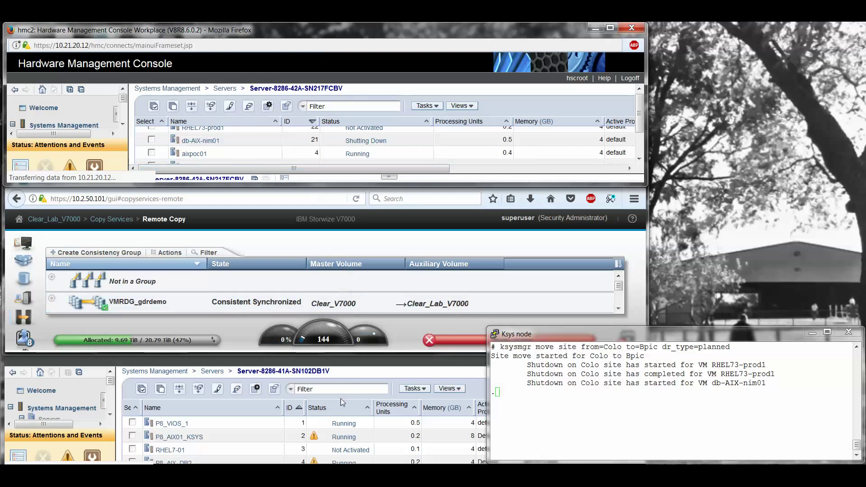
Sort the second HMC's partition list by the ID column, descending
click(346, 374)
click(298, 404)
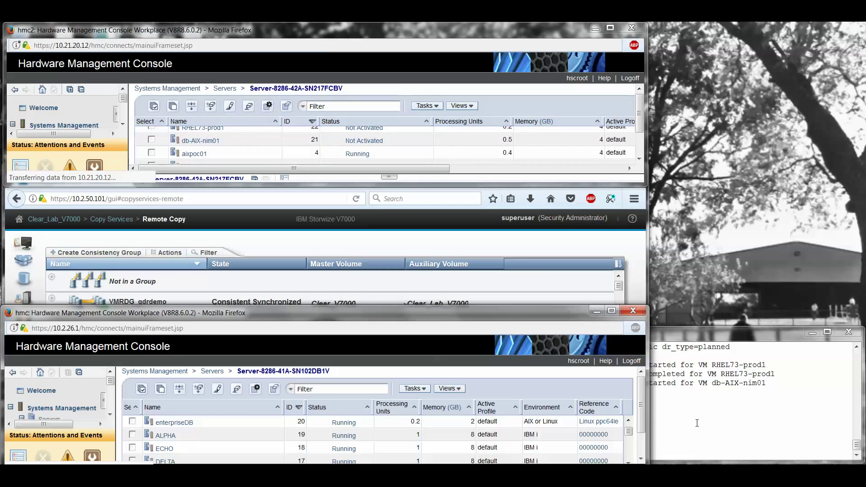
Monitor the ksysmgr move, VMRDG_gdrdemo replication direction, and both VMs appearing on the second server
key(alt+Tab)
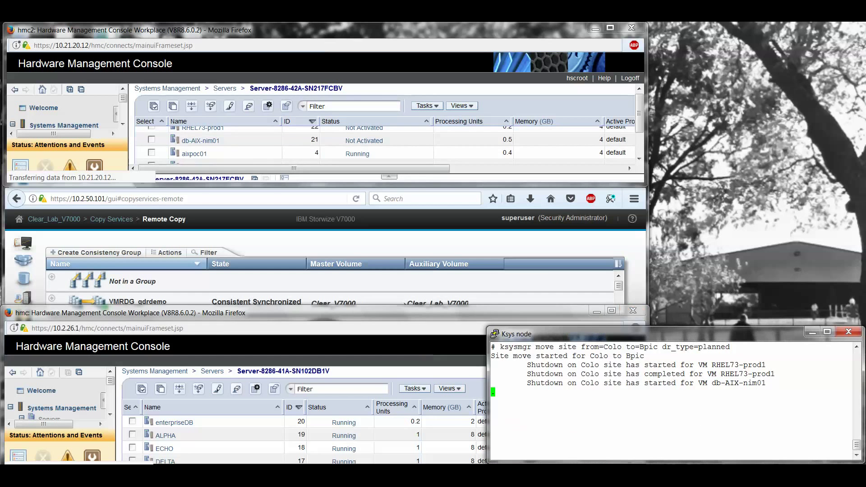
click(354, 143)
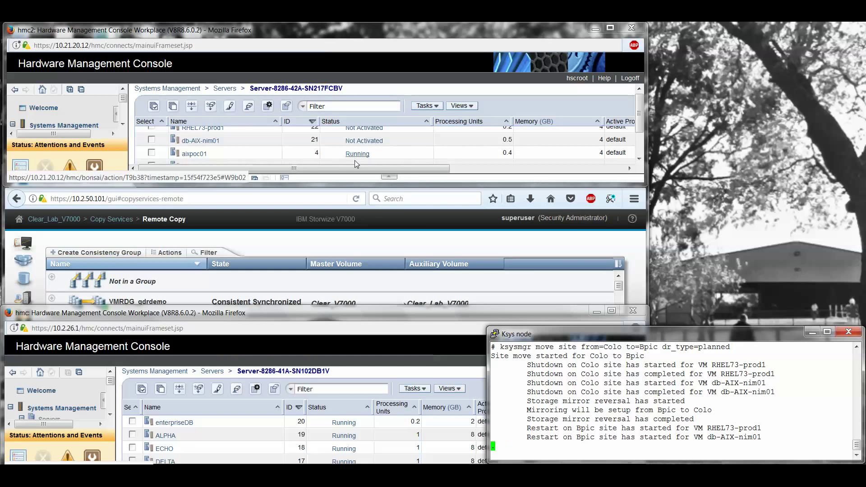
click(356, 235)
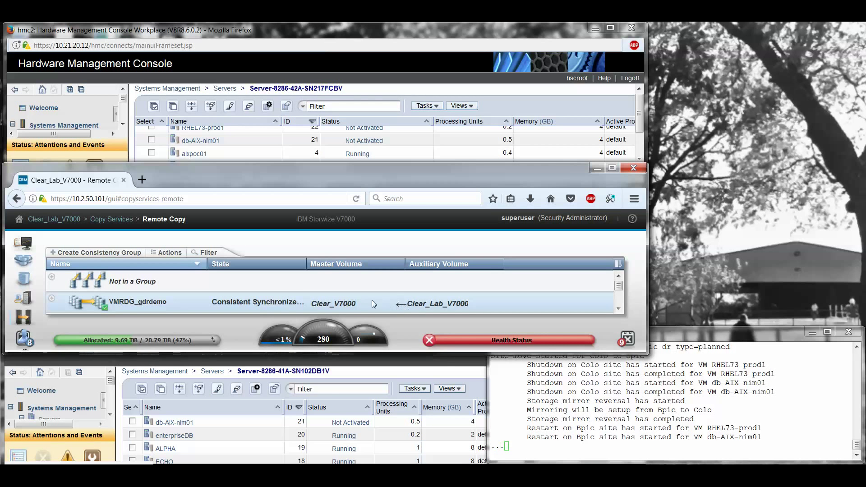
click(387, 366)
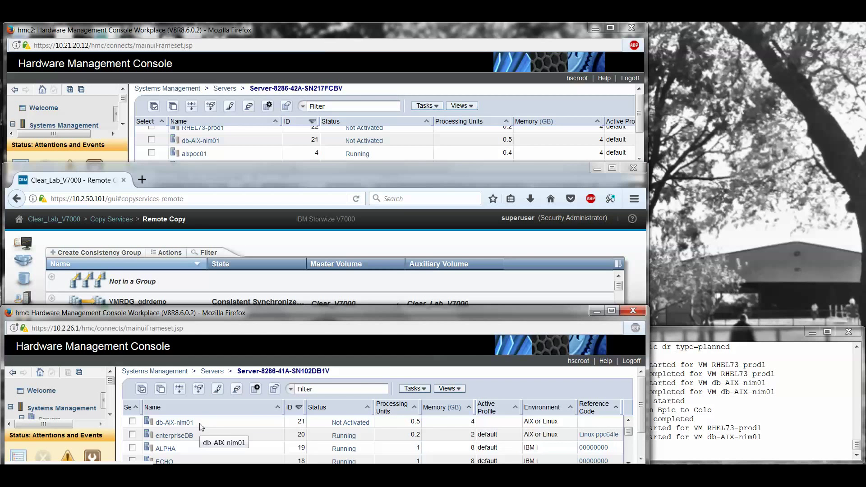
click(741, 339)
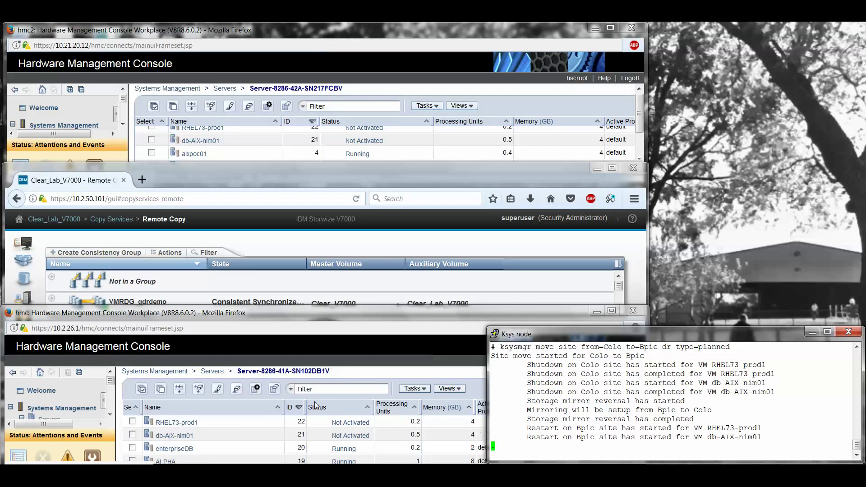
click(371, 342)
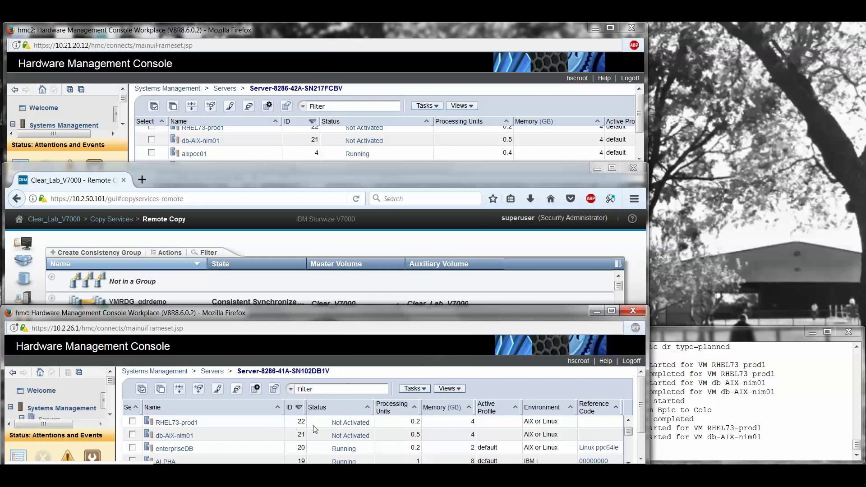
click(711, 330)
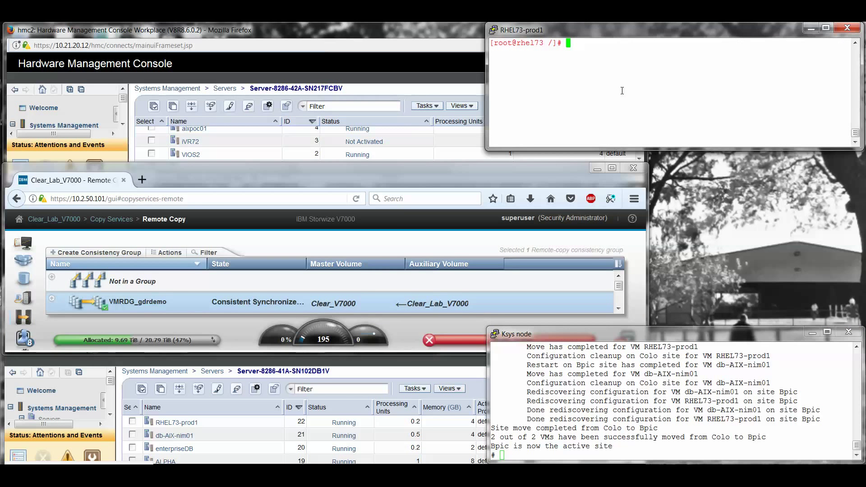
List /tmp on RHEL73-prod1 and confirm gdrtestrhel is present
text(cd /tmp)
key(Return)
text(l)
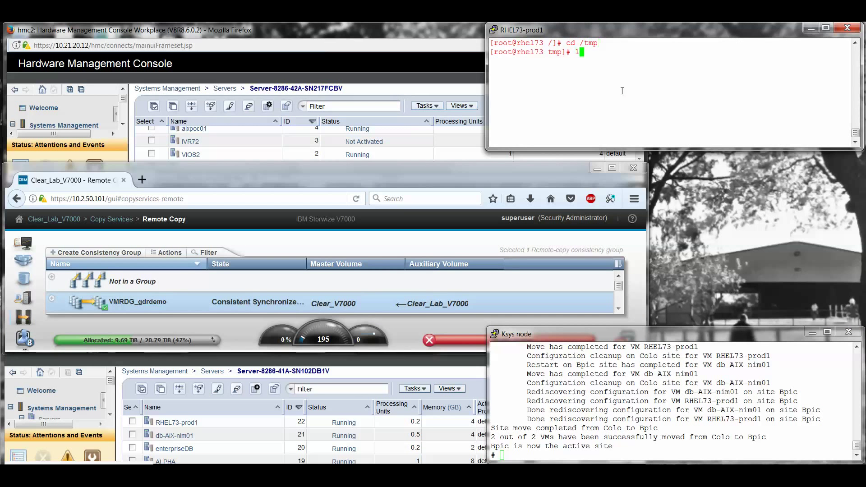
text(s -al)
key(Return)
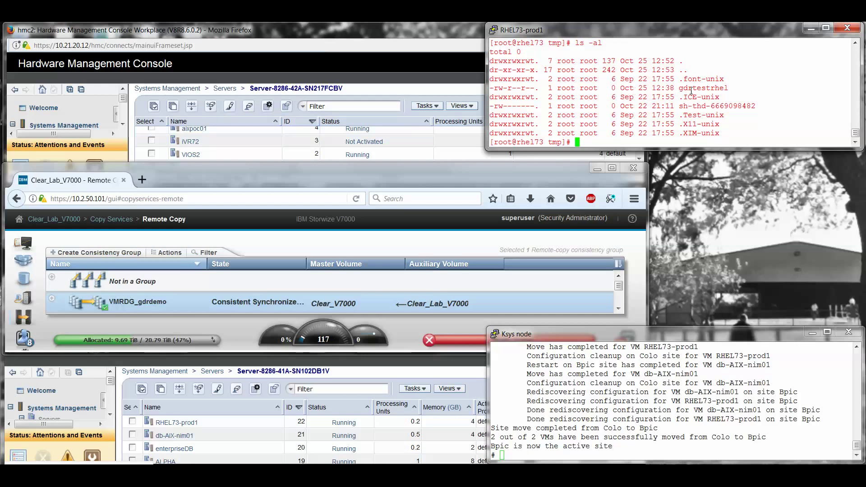
double_click(703, 88)
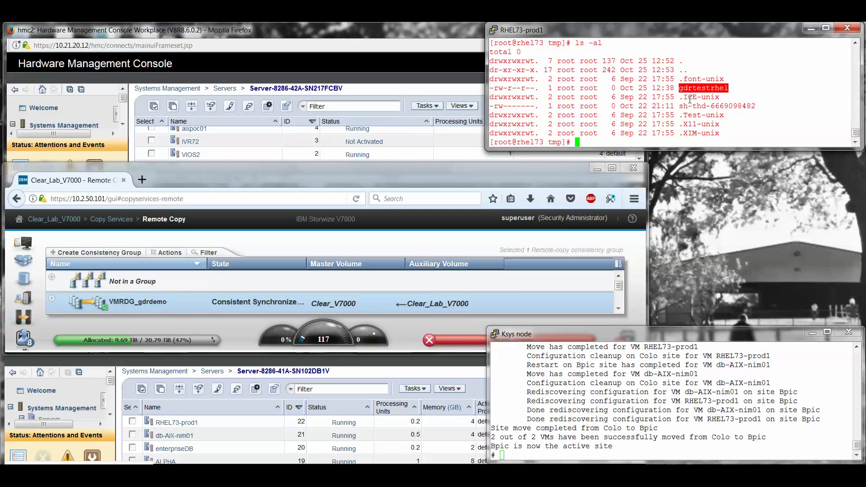
click(687, 136)
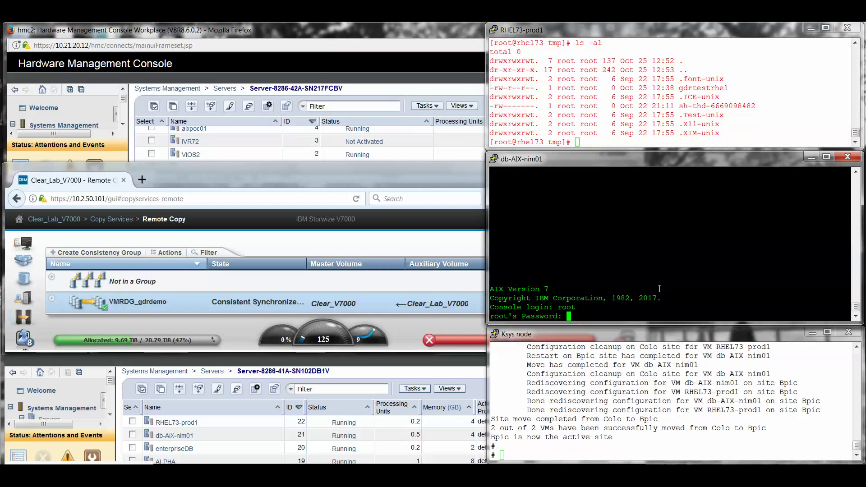
Clear the db-AIX-nim01 screen, list /archive, and confirm gdrtestaix is present
text(clear)
key(Return)
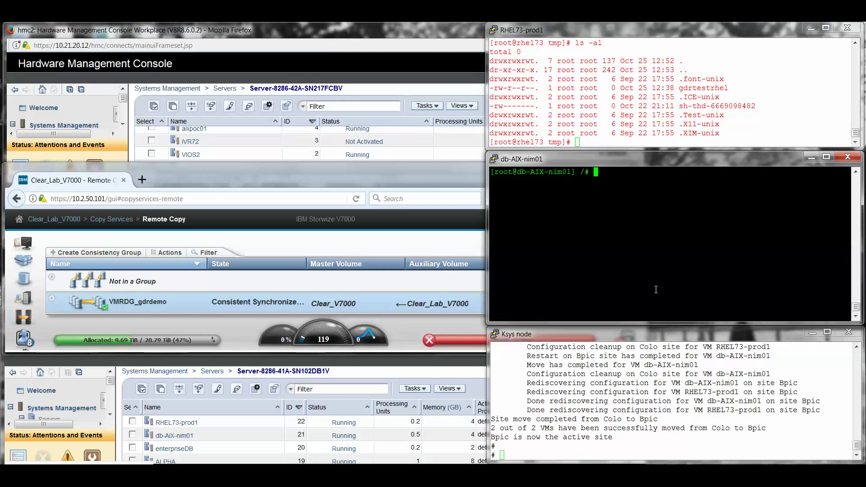
text(cd /tmp)
key(Return)
text(cd )
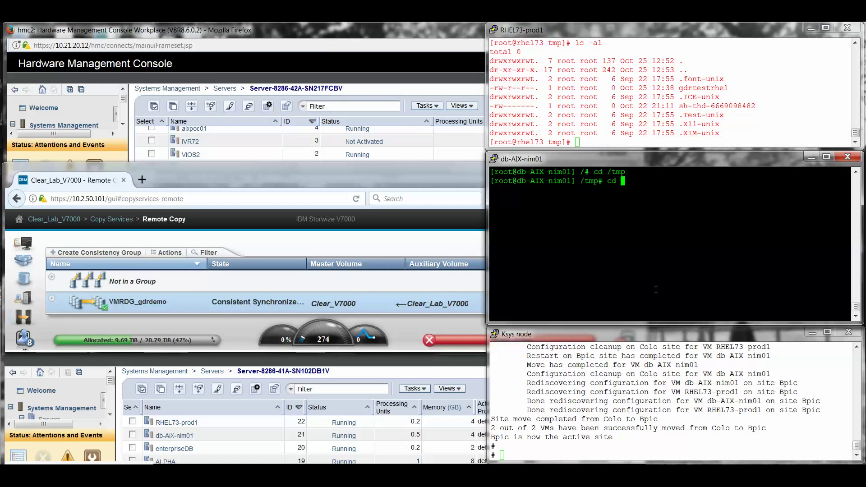
text(/archive)
key(Return)
text(ls -al)
key(Return)
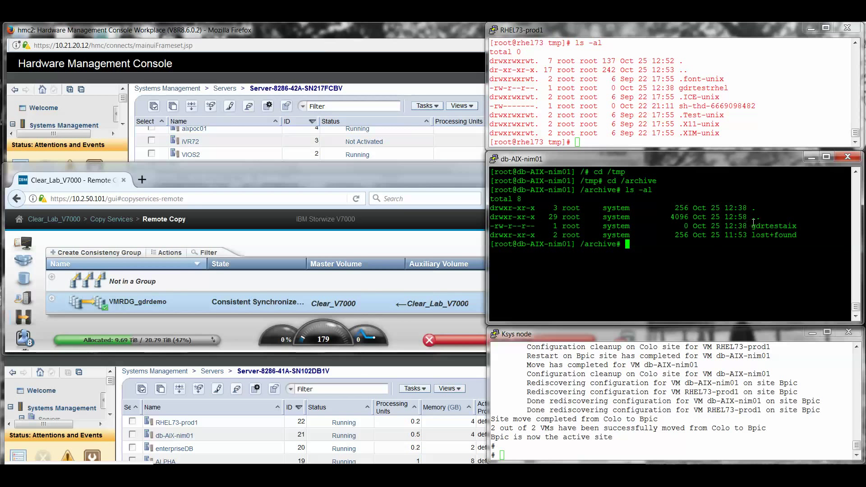
double_click(765, 228)
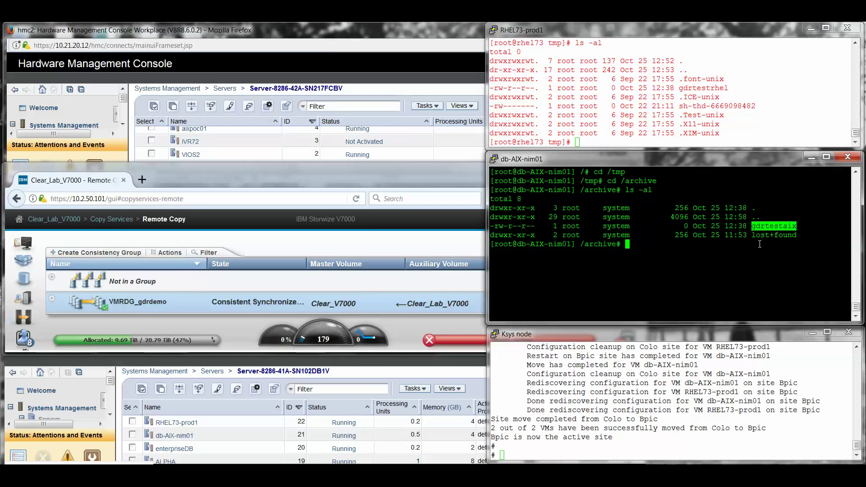
click(759, 244)
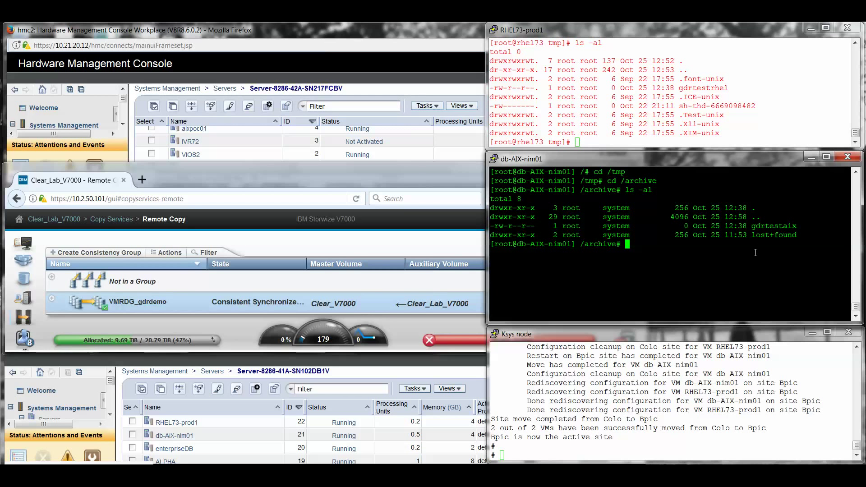
Copy gdrtestaix to gdrtestaix2 on db-AIX-nim01
text(cp)
double_click(764, 228)
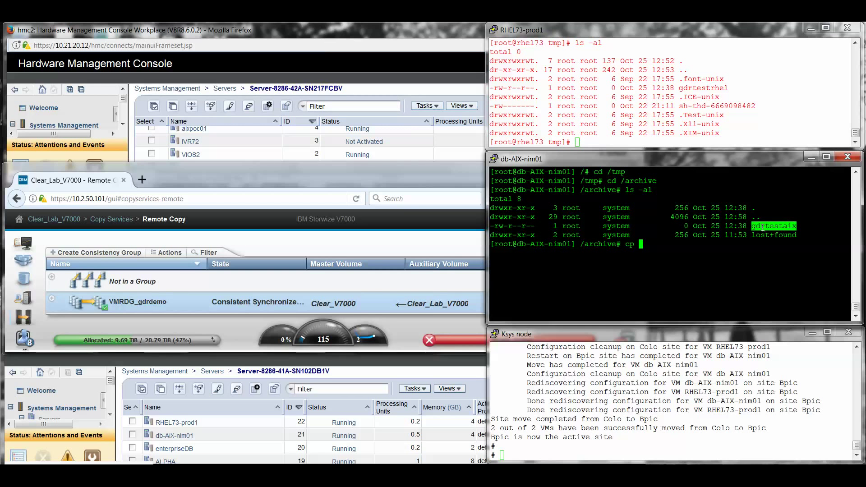
right_click(763, 228)
right_click(764, 228)
text(2)
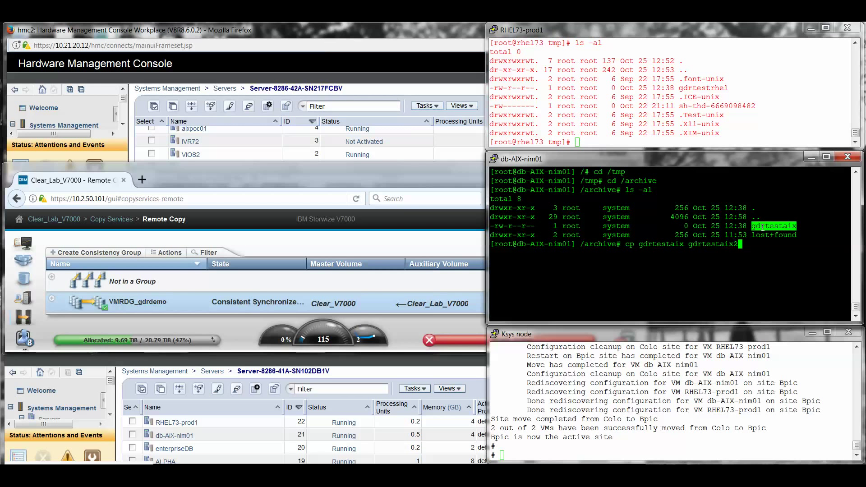
key(Return)
Write 'this is a test of gdr' into gdrtestaix2 with vi and save
text(vi)
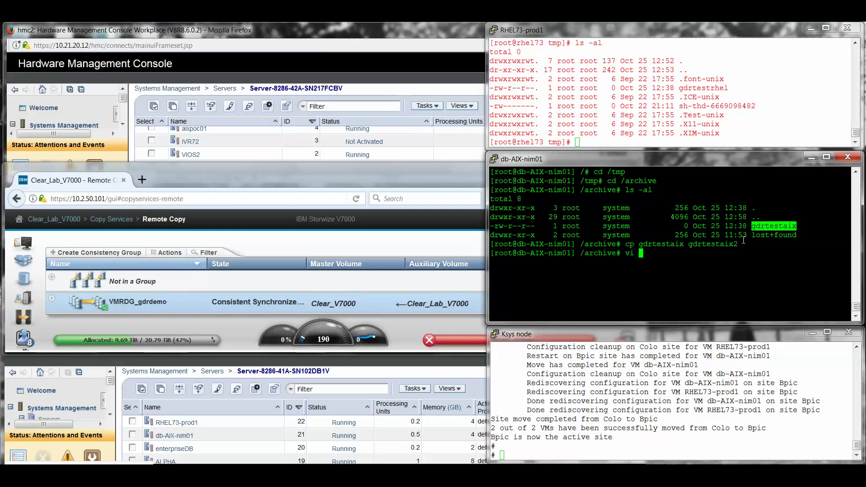
double_click(728, 246)
right_click(728, 247)
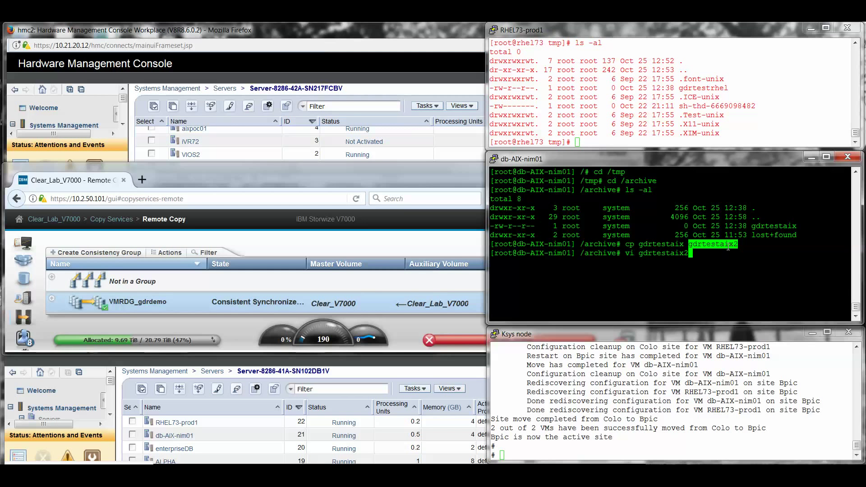
key(Return)
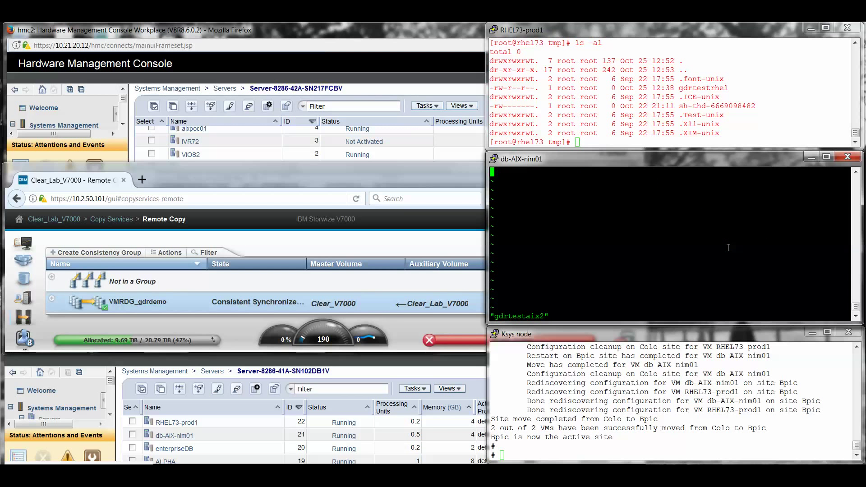
text(this is a te)
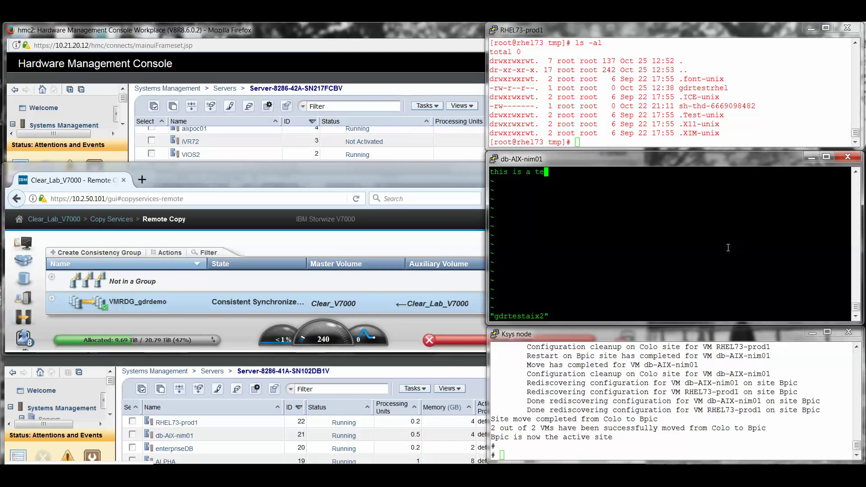
text(st of gdr)
key(Escape)
text(:wq)
key(Return)
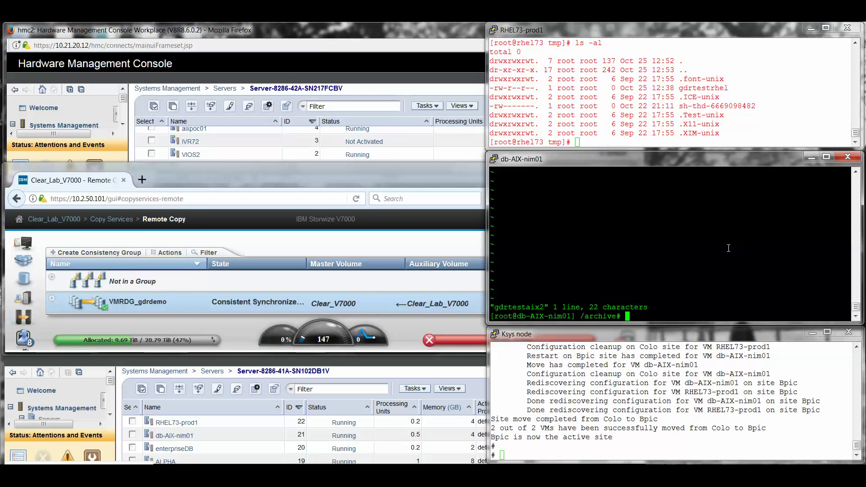
Copy gdrtestrhel to gdrtestrhel2 on RHEL73-prod1
click(731, 100)
text(cp)
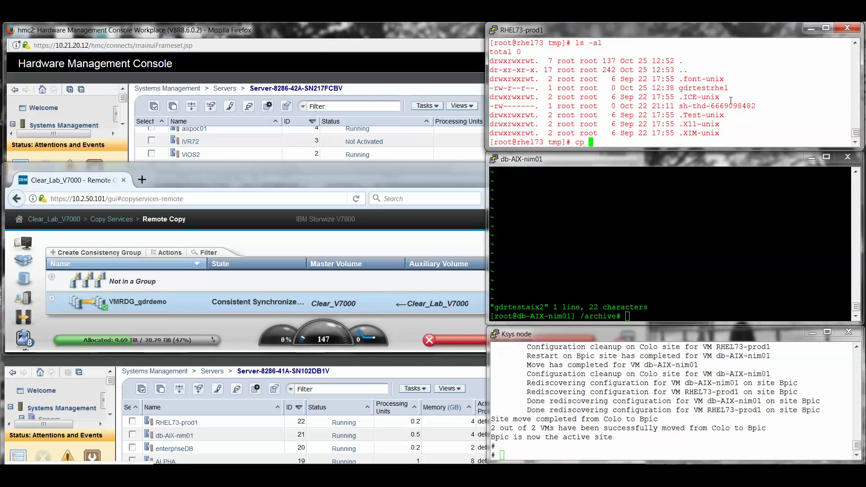
double_click(700, 88)
right_click(698, 88)
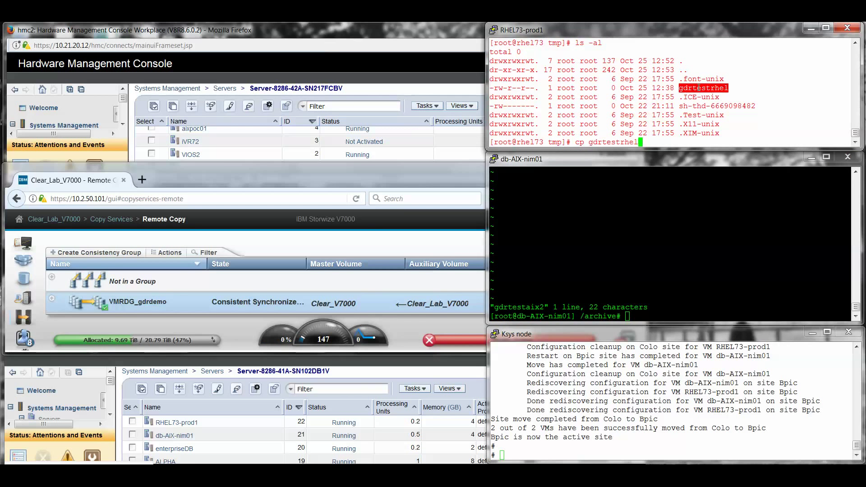
right_click(699, 88)
text(2)
key(Return)
Write 'This is a test of gdr for RHEL' into gdrtestrhel2 with vi and save
text(vi)
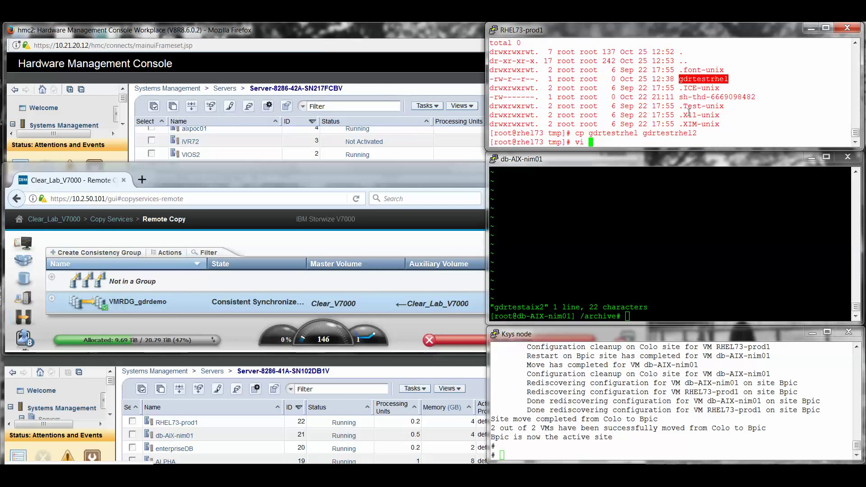
right_click(688, 113)
text(2)
key(Return)
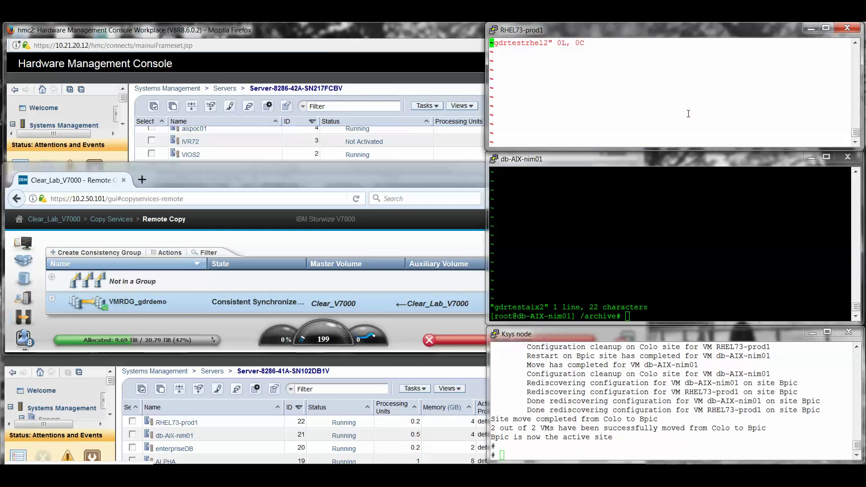
key(shift+r)
text(This is a test)
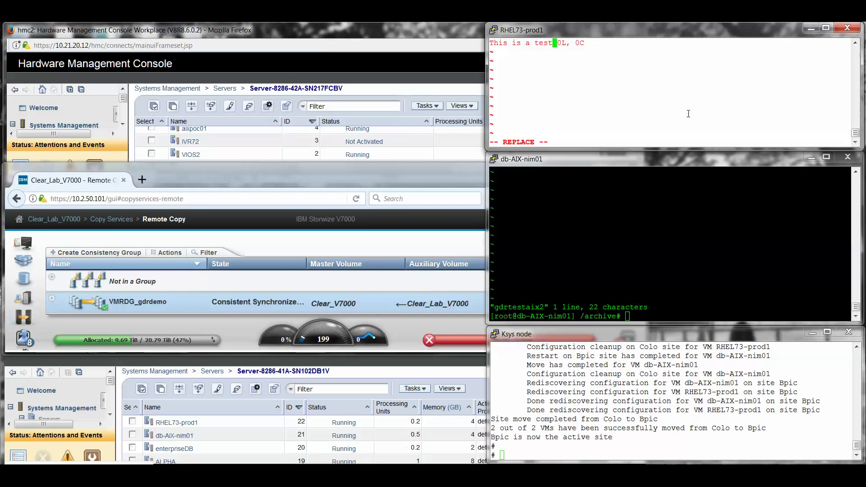
text( of gdr fo)
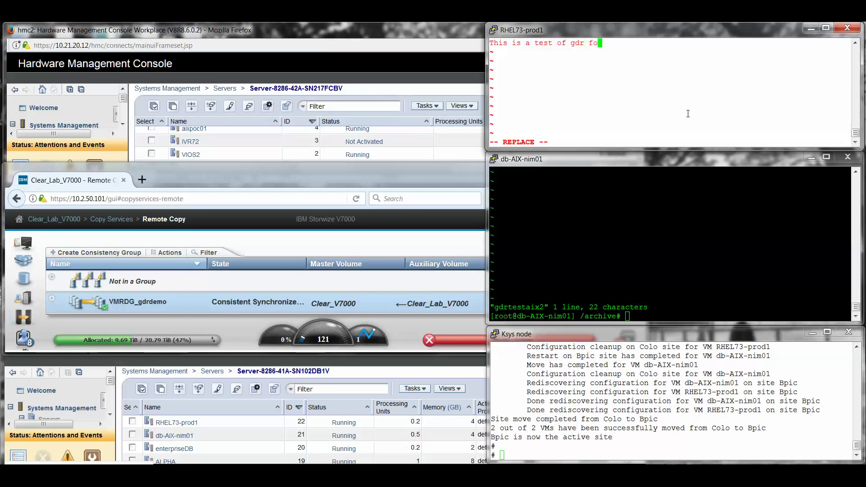
text(r RHEL)
key(Escape)
text(:wq)
key(Return)
List /tmp on RHEL73-prod1 to confirm gdrtestrhel2
text(ls -al)
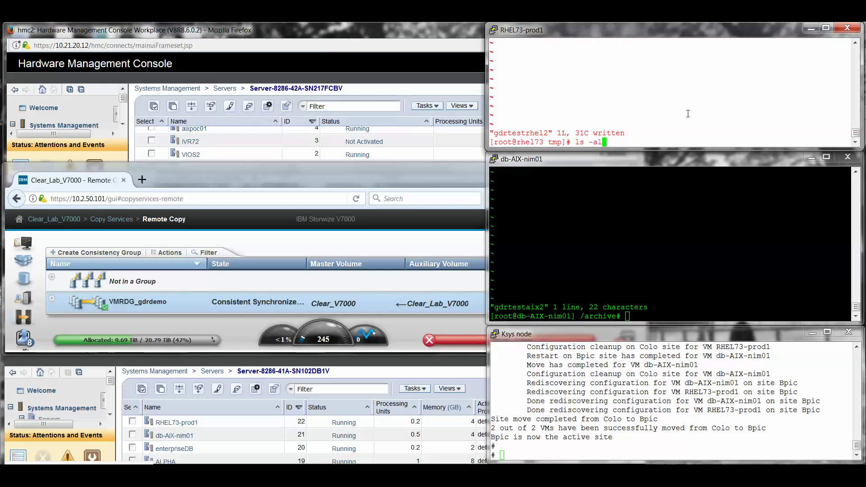
key(Return)
double_click(695, 88)
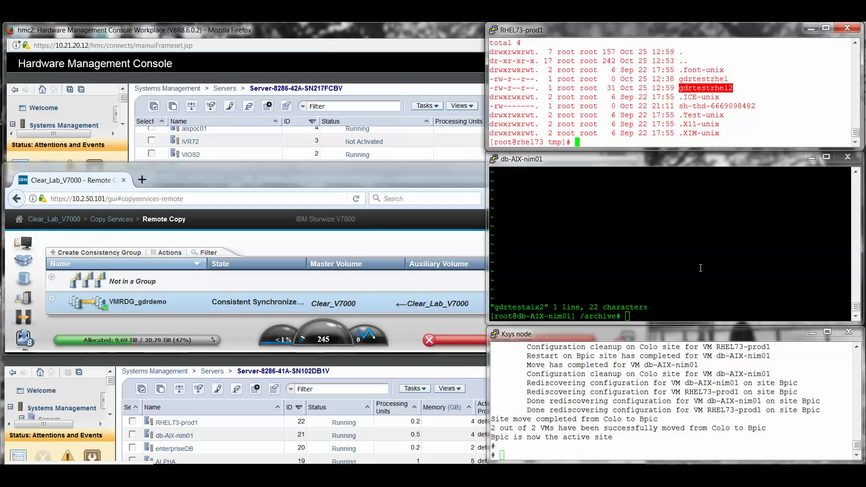
click(701, 270)
List /archive on db-AIX-nim01 to confirm gdrtestaix2, then start a 'plane' history search on the Ksys node
text(ls -al)
key(Return)
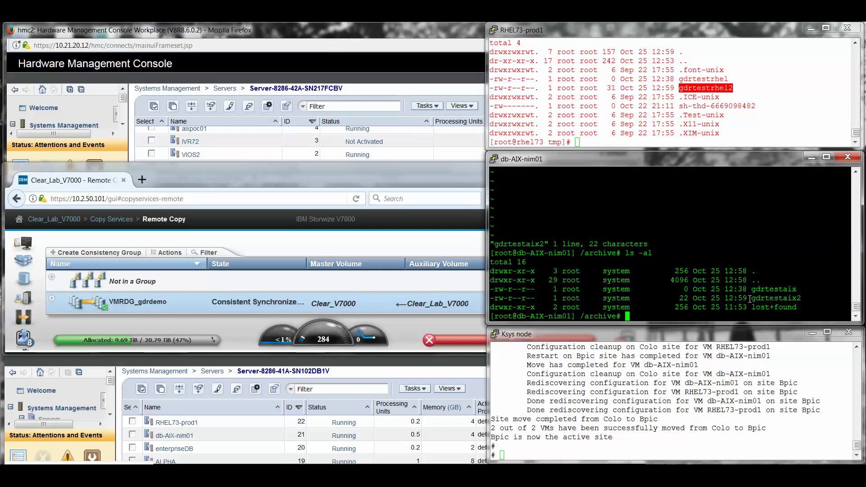
click(700, 373)
key(Escape)
text(k/planen)
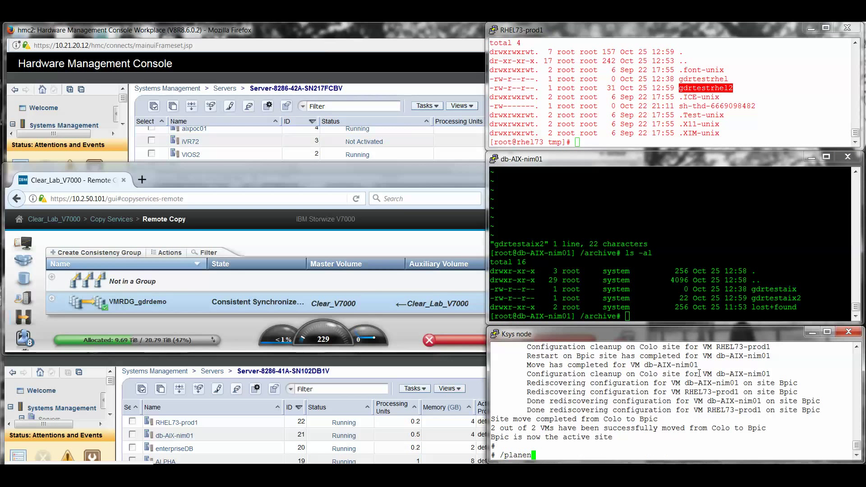
Recall 'ksysmgr move site from=Bpic to=Colo dr_type=planned' from history and run it
key(BackSpace)
text(n)
key(Return)
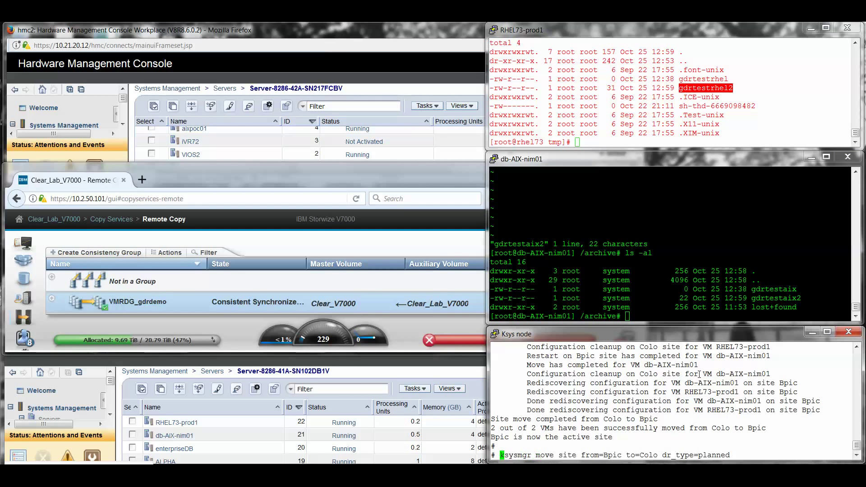
double_click(613, 455)
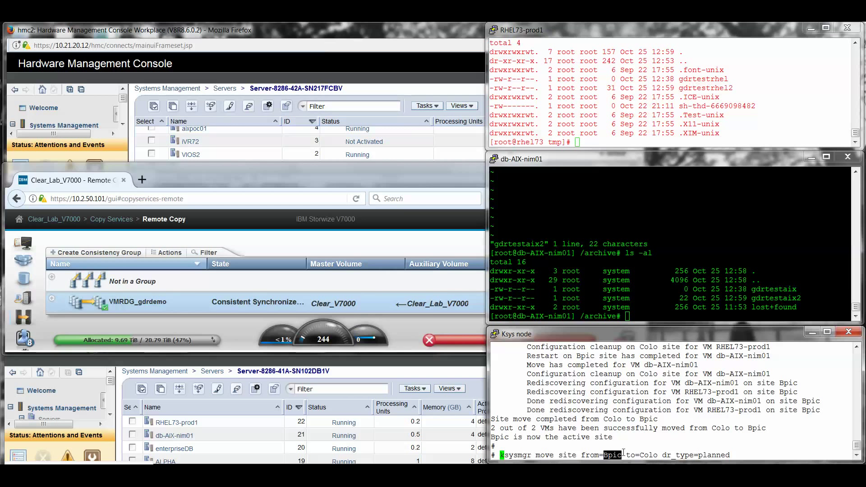
double_click(650, 455)
key(Return)
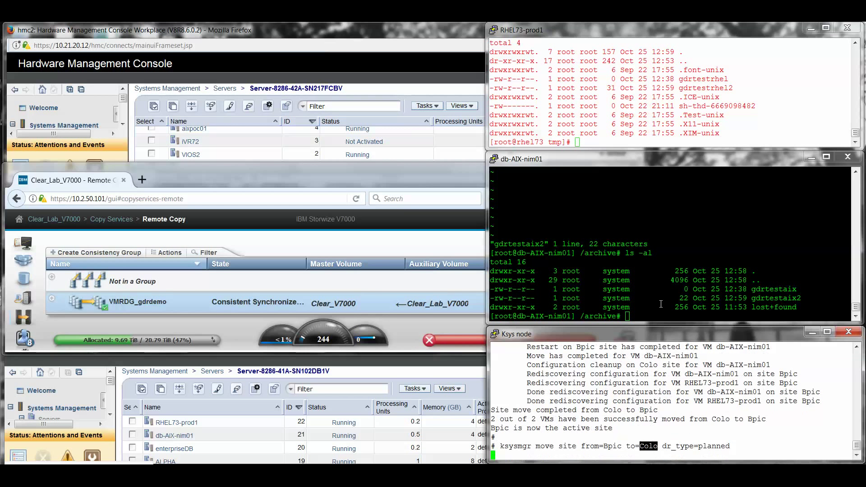
click(661, 277)
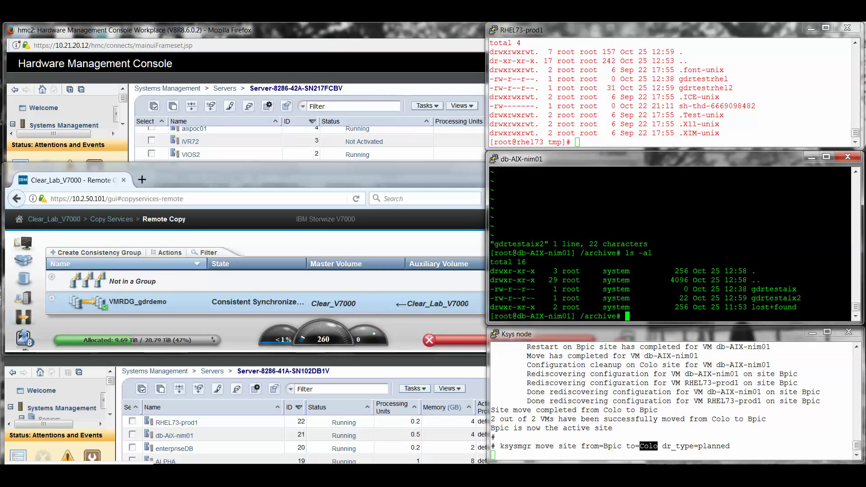
Close the db-AIX-nim01 and RHEL73-prod1 sessions, then view the HMC and Storwize Remote Copy pages
click(848, 156)
click(466, 309)
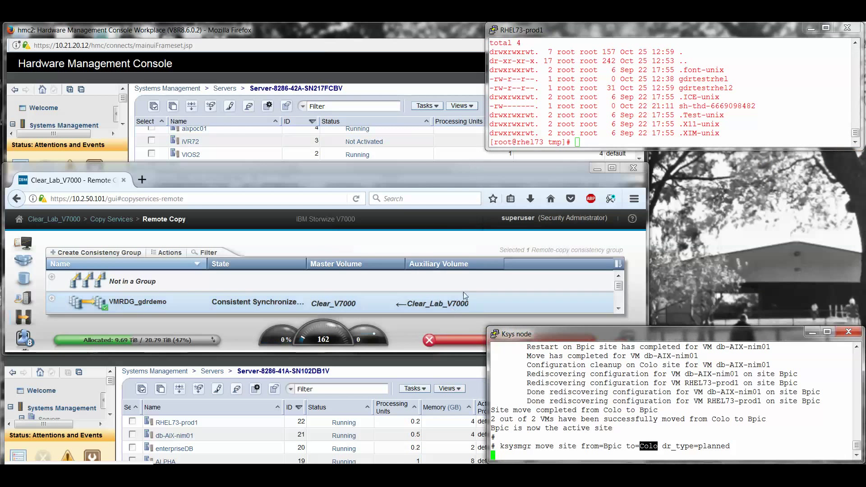
click(848, 28)
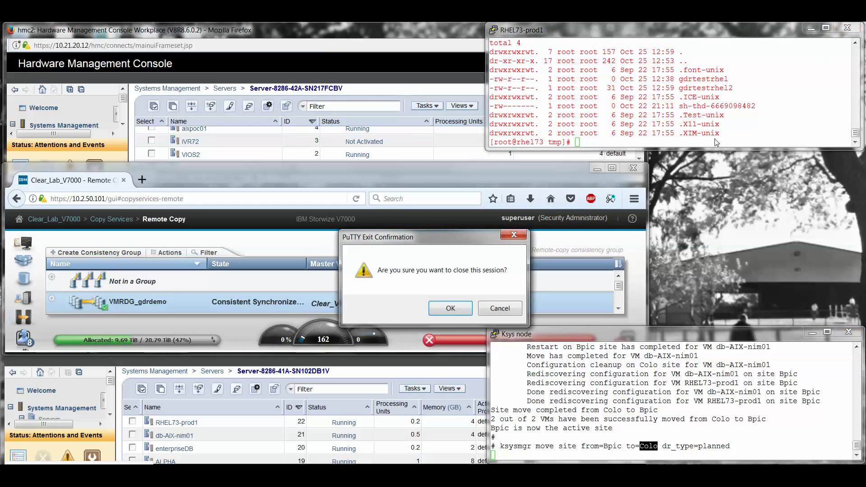
click(451, 308)
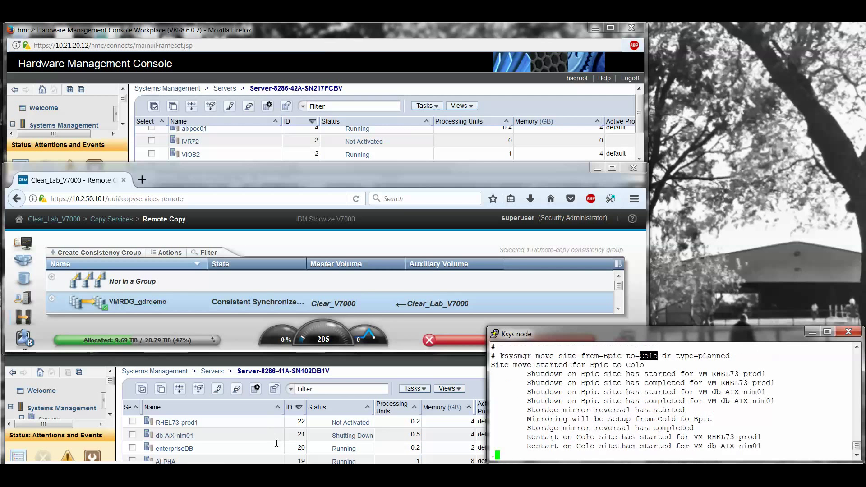
click(311, 120)
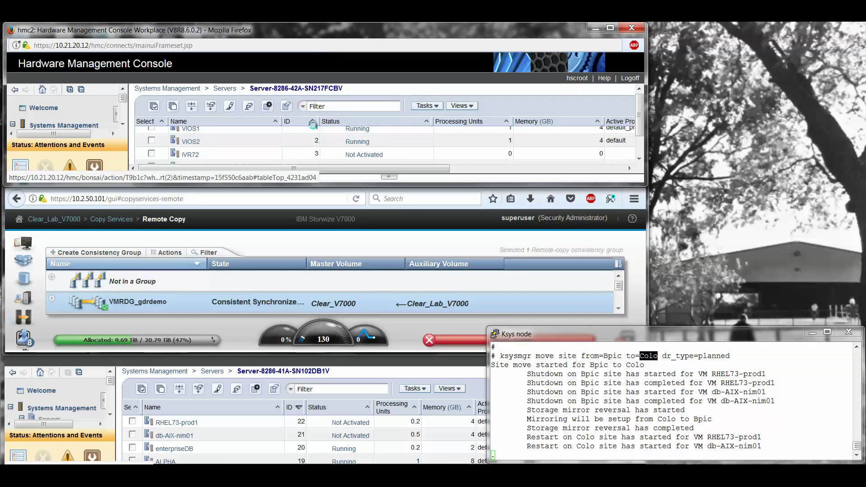
click(374, 248)
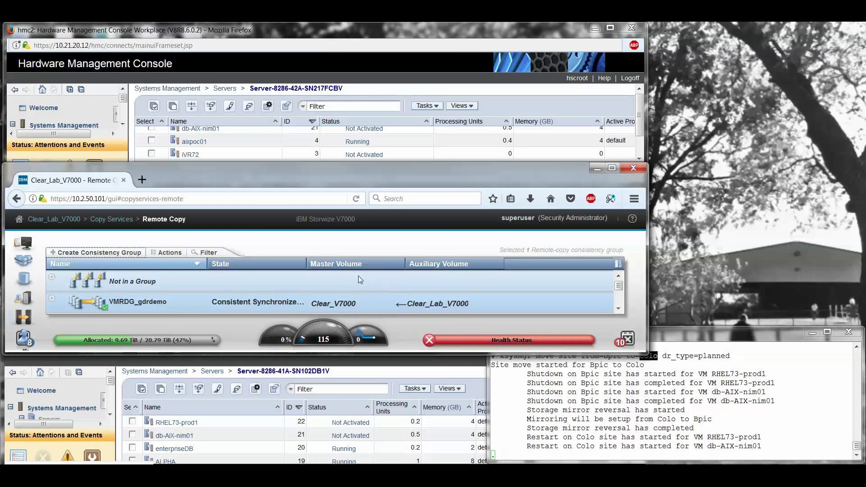
Reload the Remote Copy page to check VMRDG_gdrdemo, and watch partition status in the HMC list
right_click(344, 245)
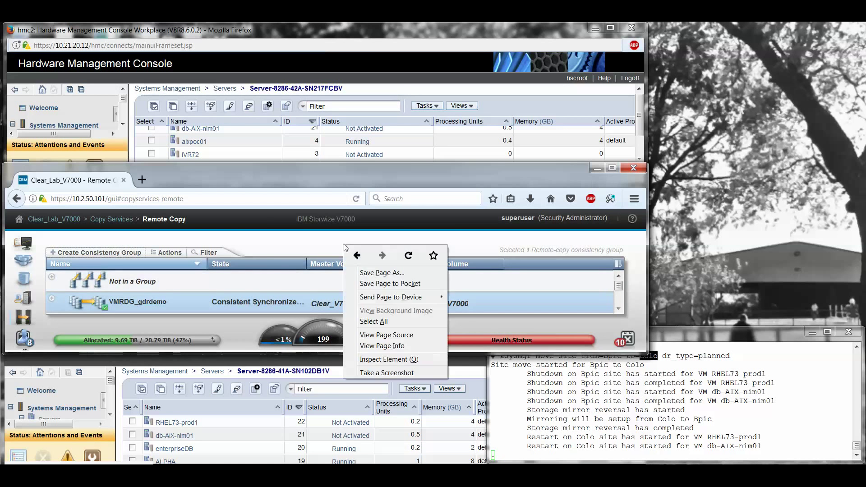
click(409, 256)
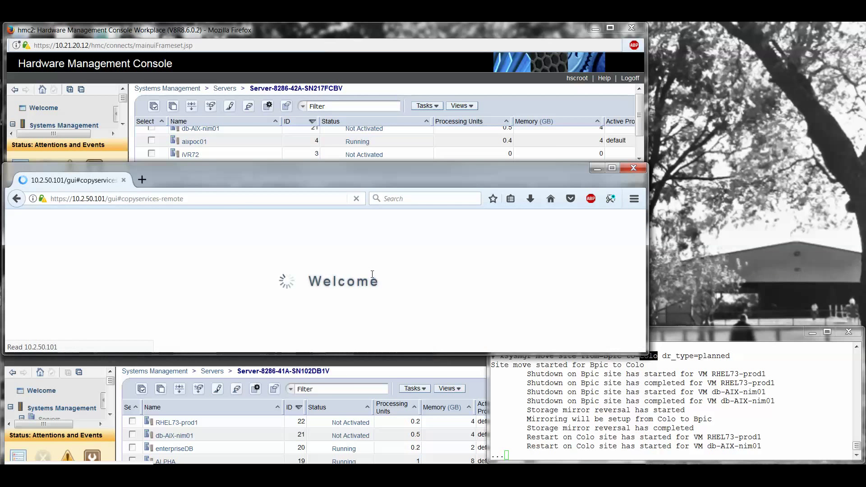
click(378, 68)
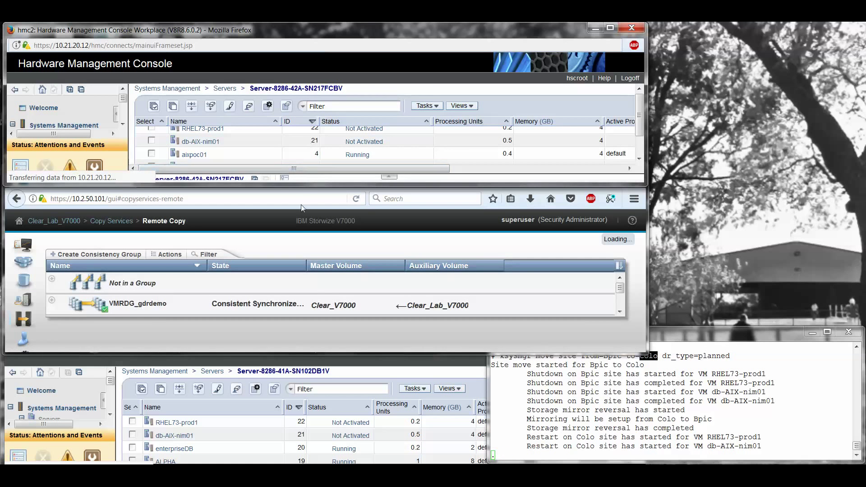
click(307, 278)
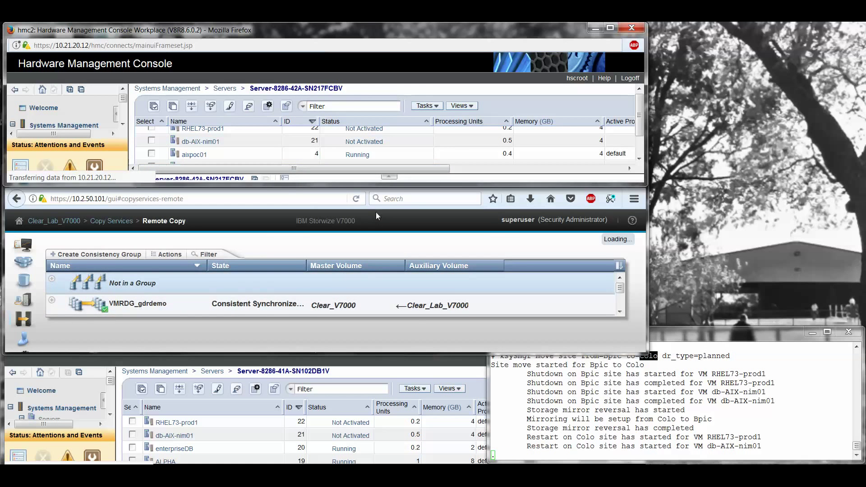
click(401, 355)
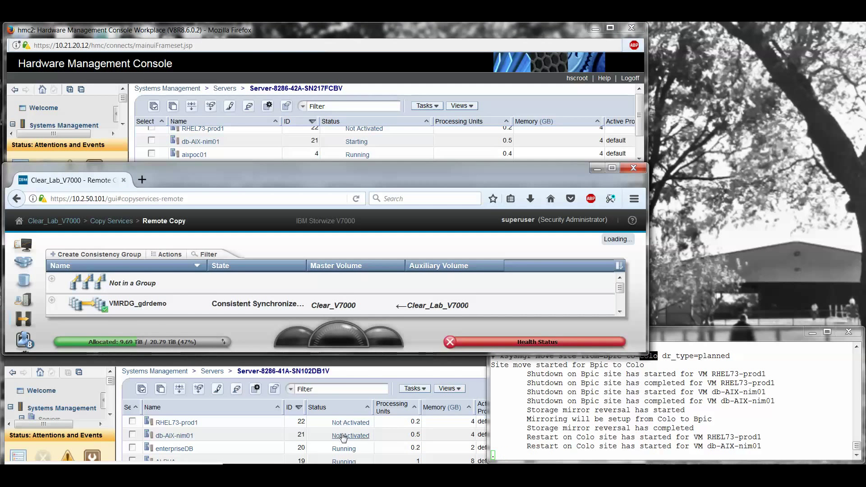
click(415, 67)
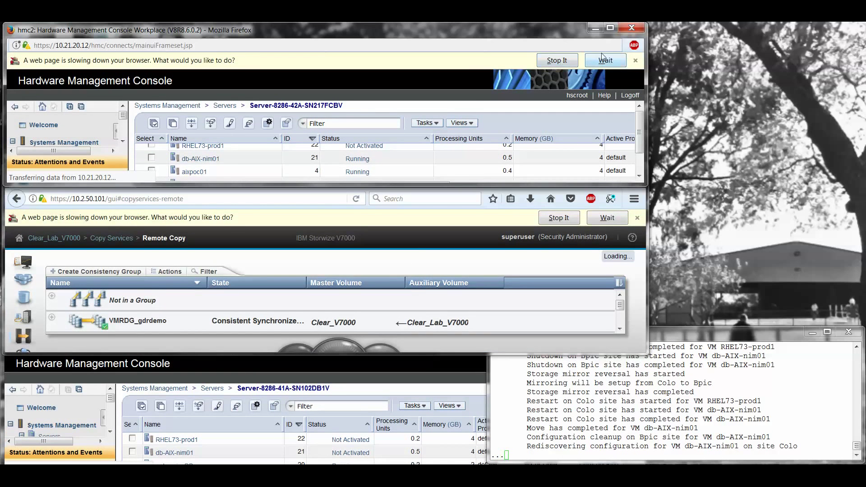
Let the slow HMC pages load, check db-AIX-nim01's state in both HMCs, and follow the Ksys log
click(604, 60)
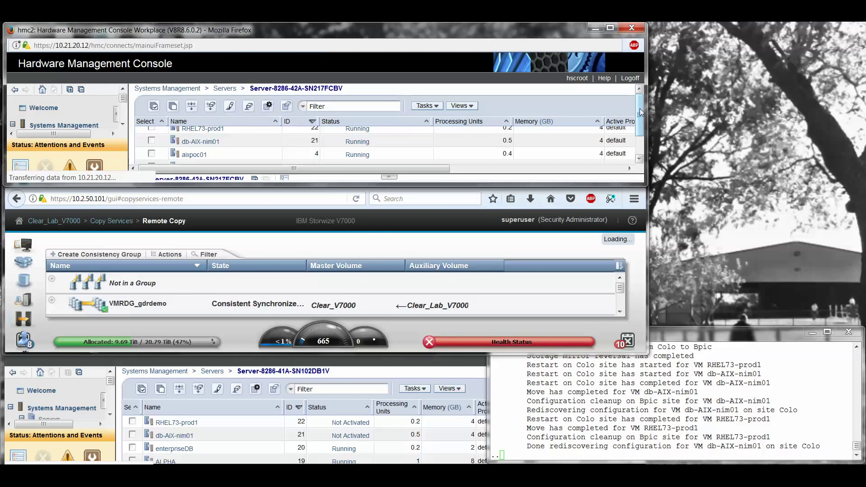
click(364, 143)
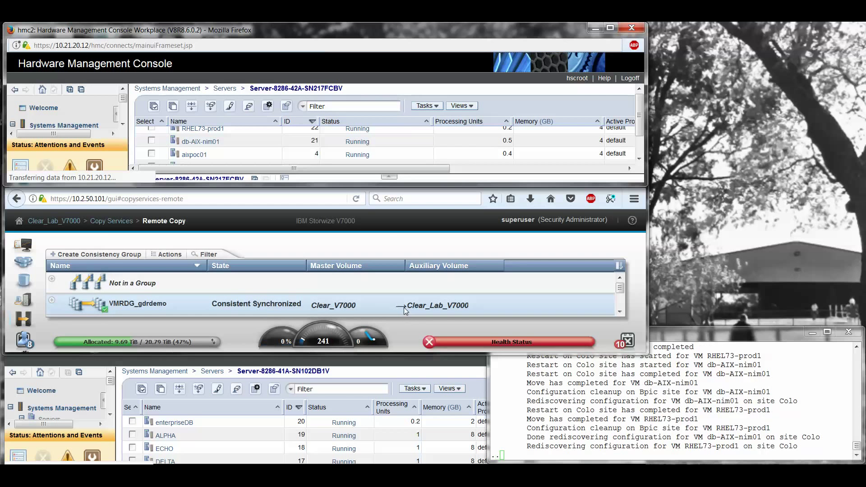
click(405, 369)
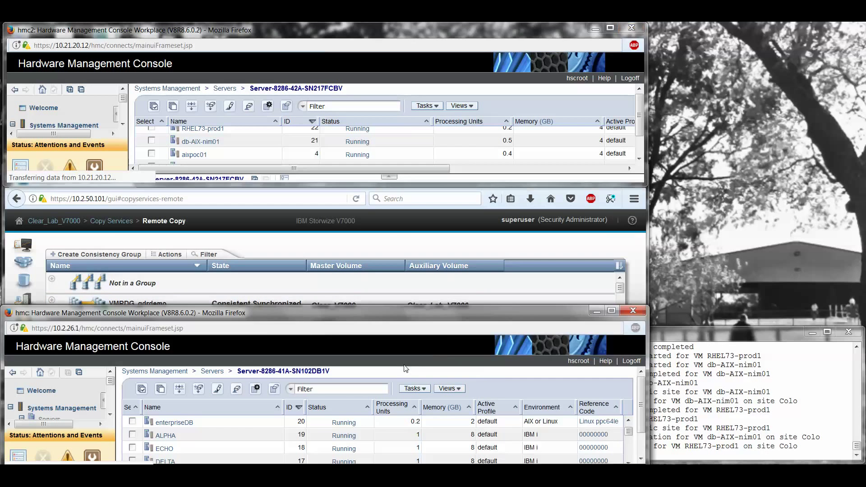
click(722, 328)
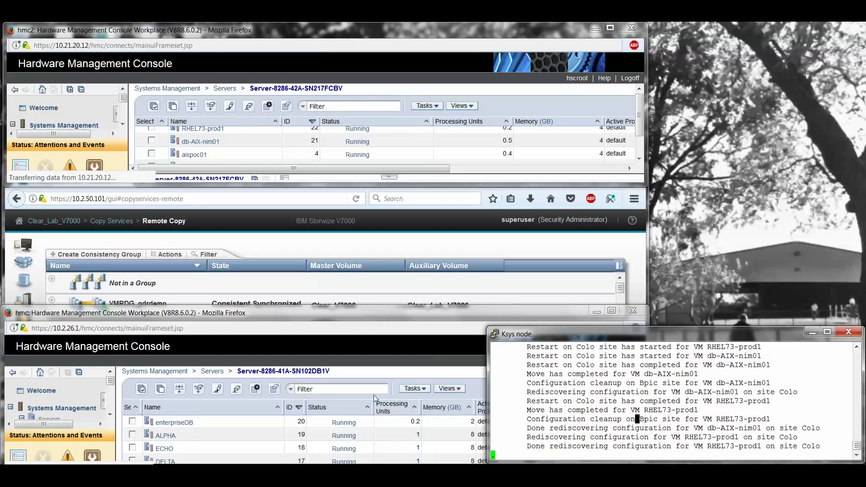
click(361, 337)
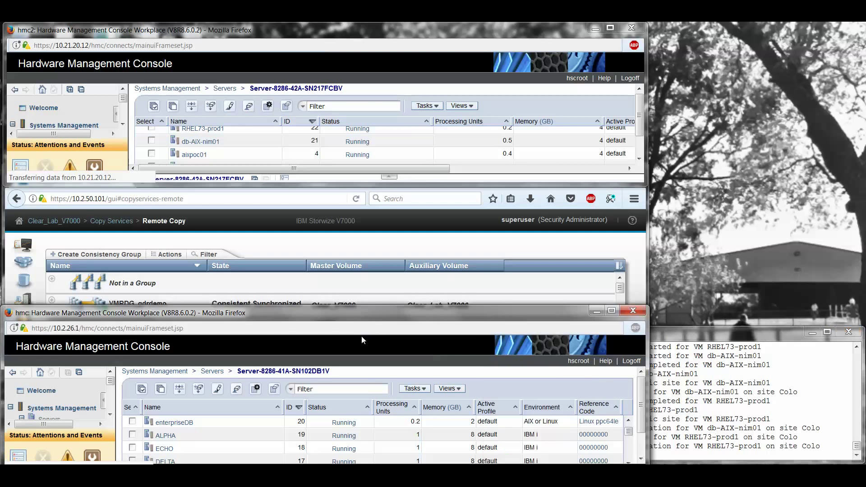
click(718, 335)
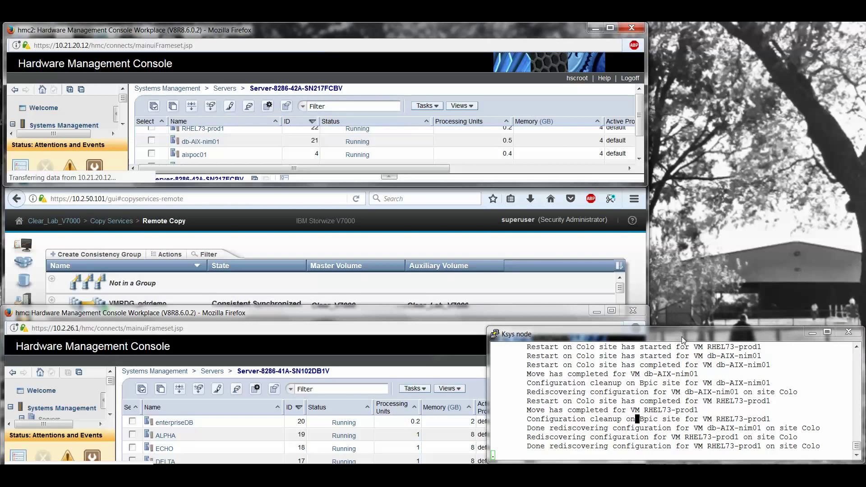
click(690, 424)
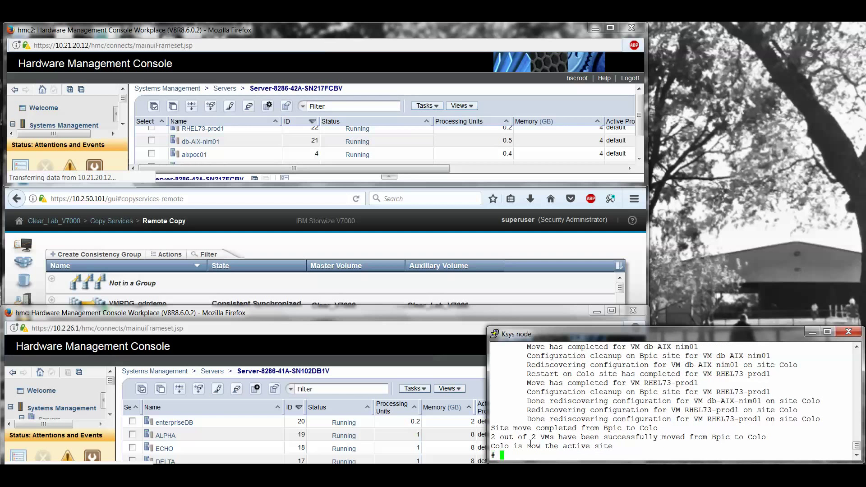
Note the Colo-active confirmation, then log in as root on the db-AIX-nim01 console
drag(493, 446, 611, 447)
click(659, 441)
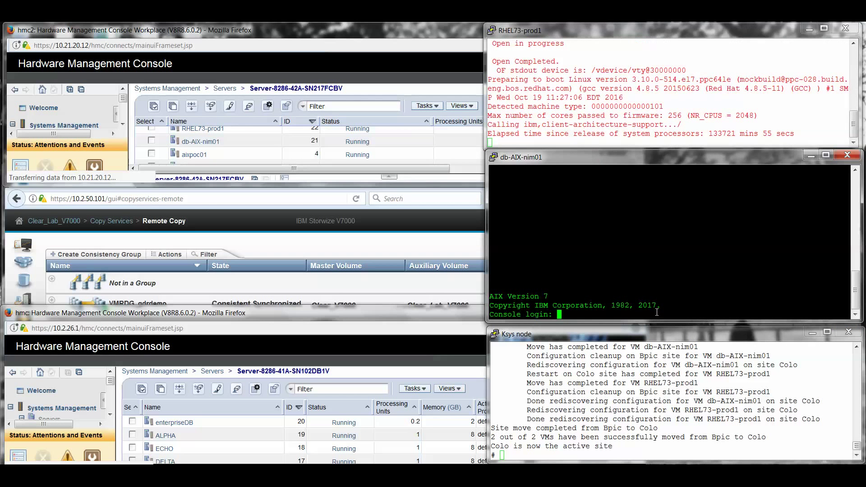
text(root)
key(Return)
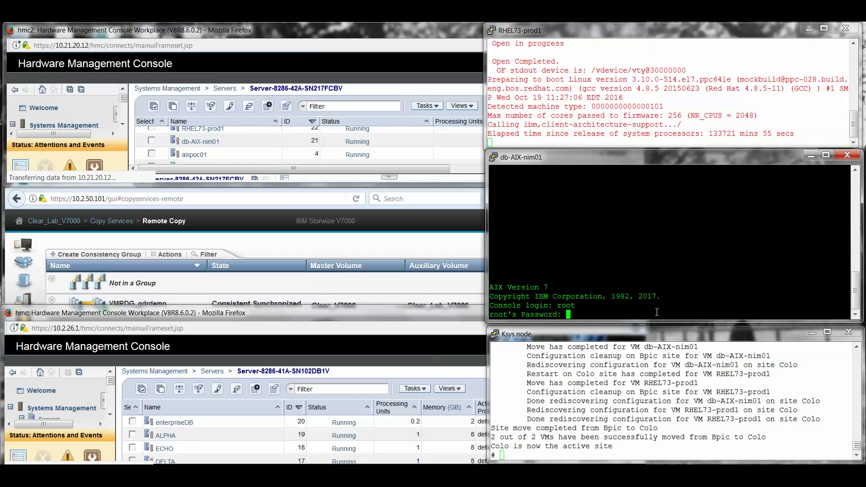
key(Return)
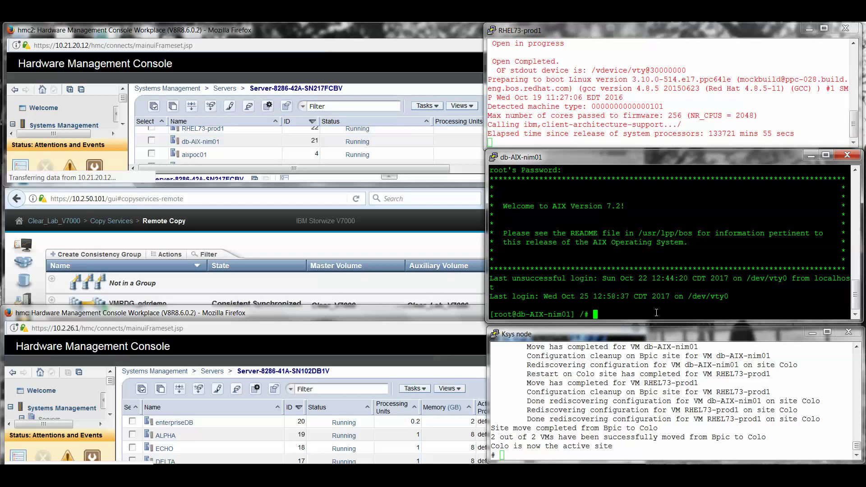
List /archive and show gdrtestaix2, which reads "this is a test of gdr"
text(cd /archive)
key(Return)
text(ls -al)
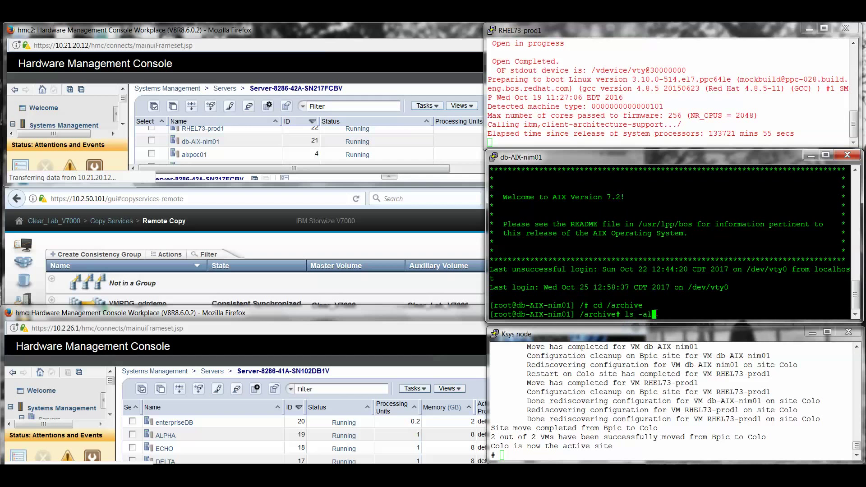
key(Return)
double_click(767, 298)
key(ctrl+c)
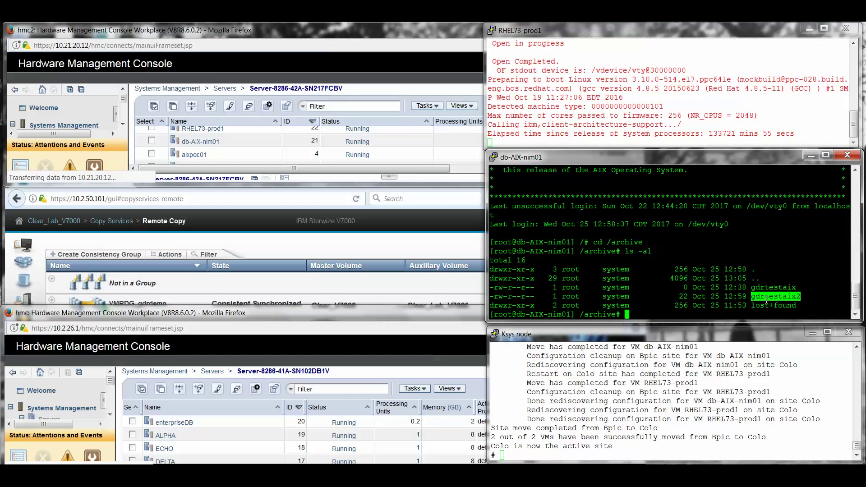
text(cat)
right_click(766, 304)
key(Return)
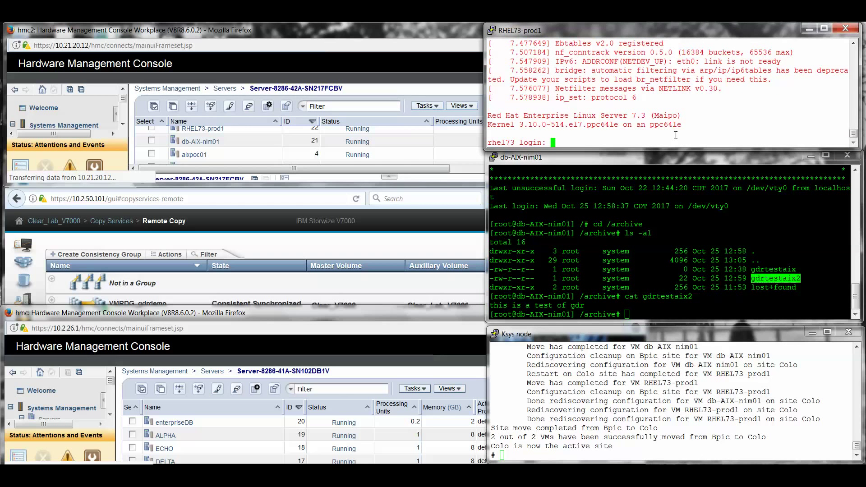
Log in as root on the RHEL73-prod1 console, retrying after failed password attempts
text(root)
key(Return)
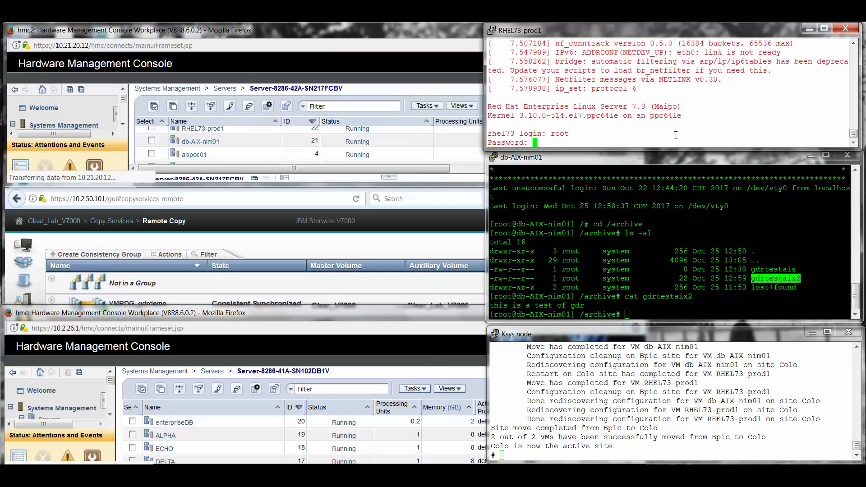
key(Return)
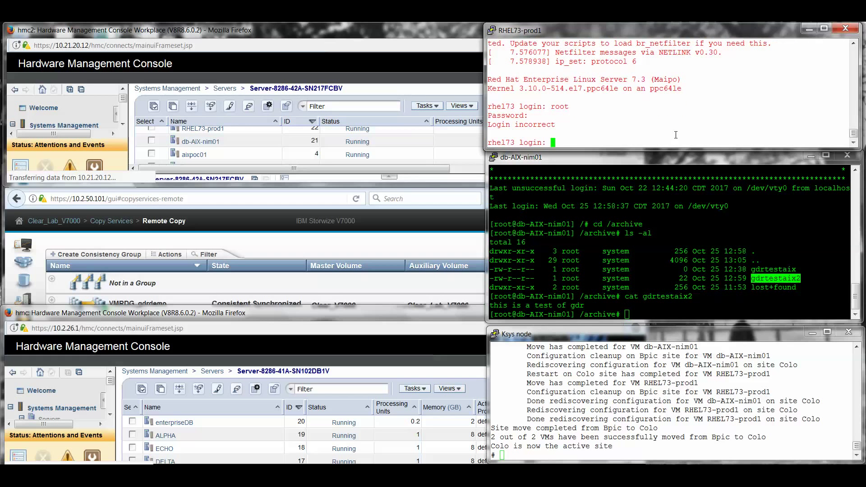
text(root)
key(Return)
text(sPassword:)
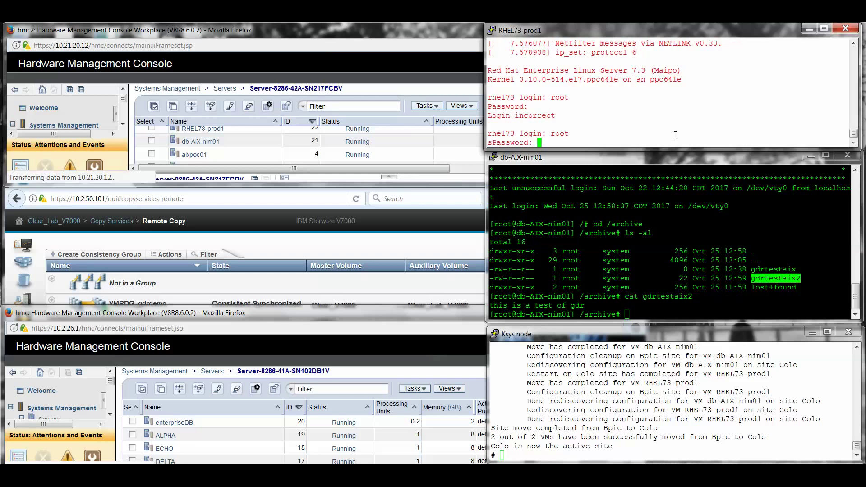
key(Return)
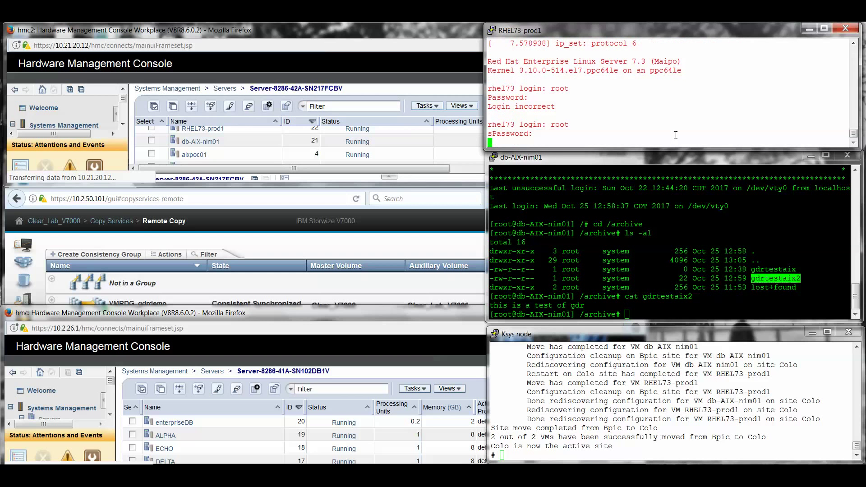
text(root)
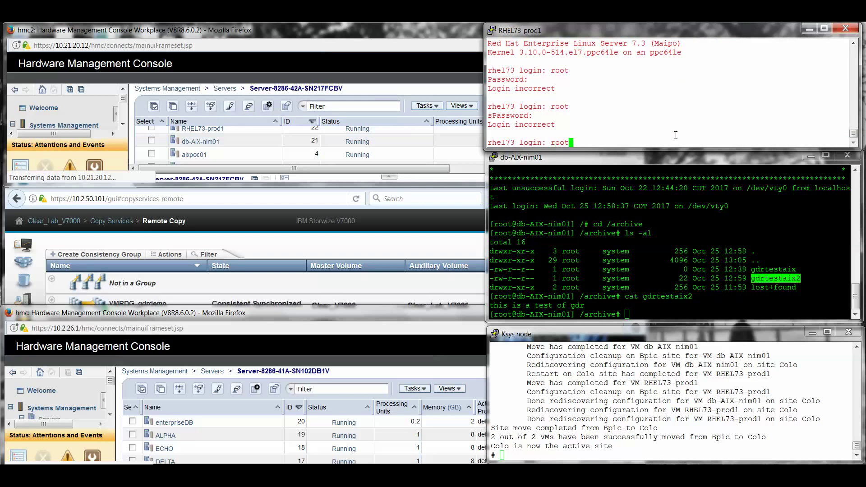
key(Return)
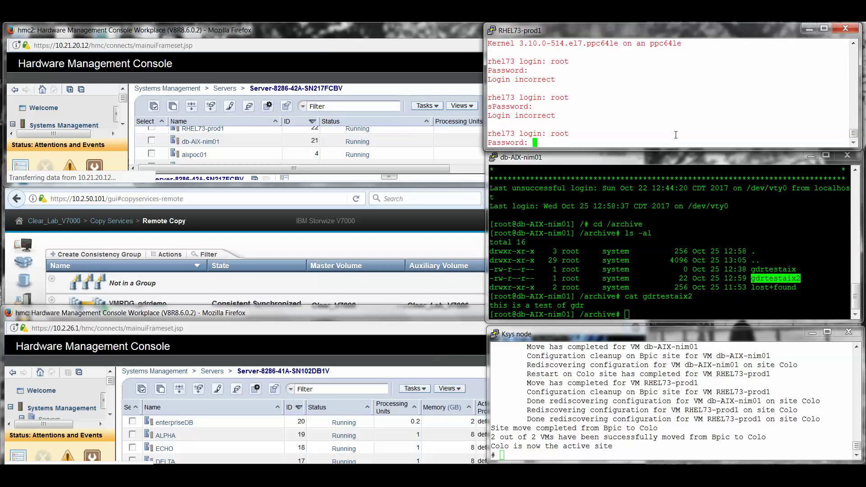
key(Return)
List /tmp and show gdrtestrhel2, which reads "This is a test of gdr for RHEL"
text(cd /tmp)
key(Return)
text(ls )
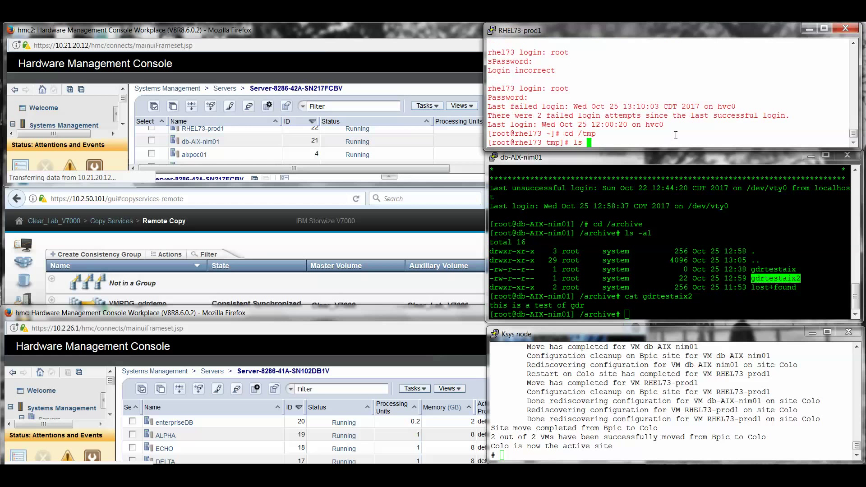
text(-al)
key(Return)
double_click(697, 89)
key(ctrl+c)
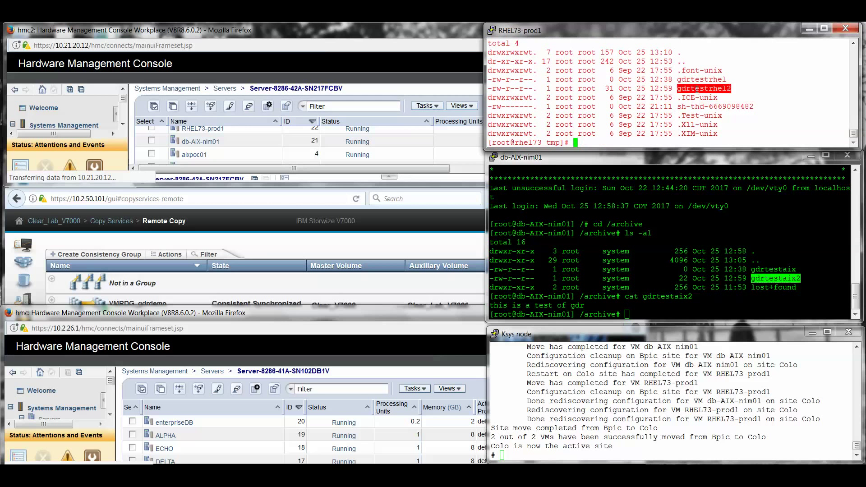
text(mo)
key(BackSpace)
key(BackSpace)
text(cat)
right_click(697, 89)
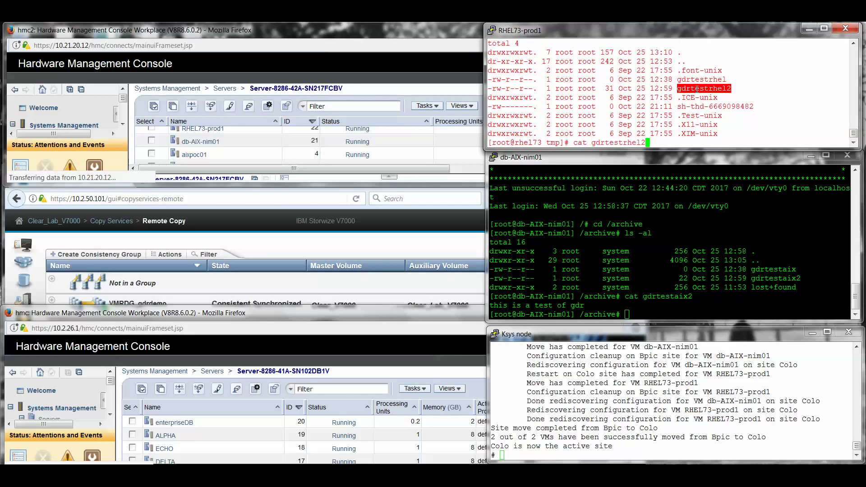
key(Return)
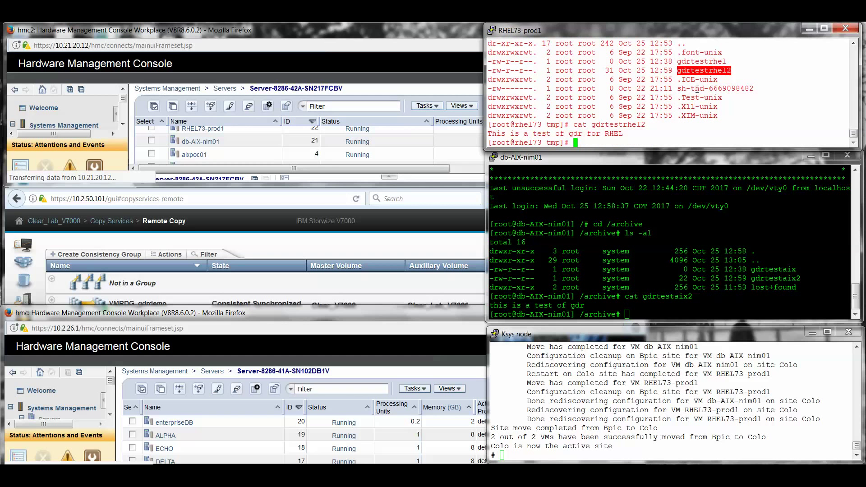